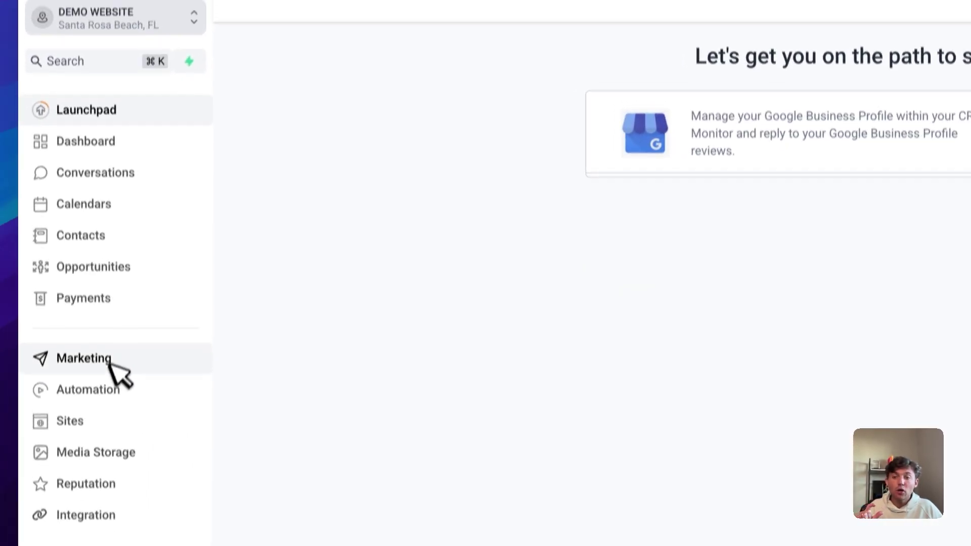
# Step: Open the Marketing Social Planner to view the social accounts that can be connected, including Google Business Profile
pyautogui.click(103, 342)
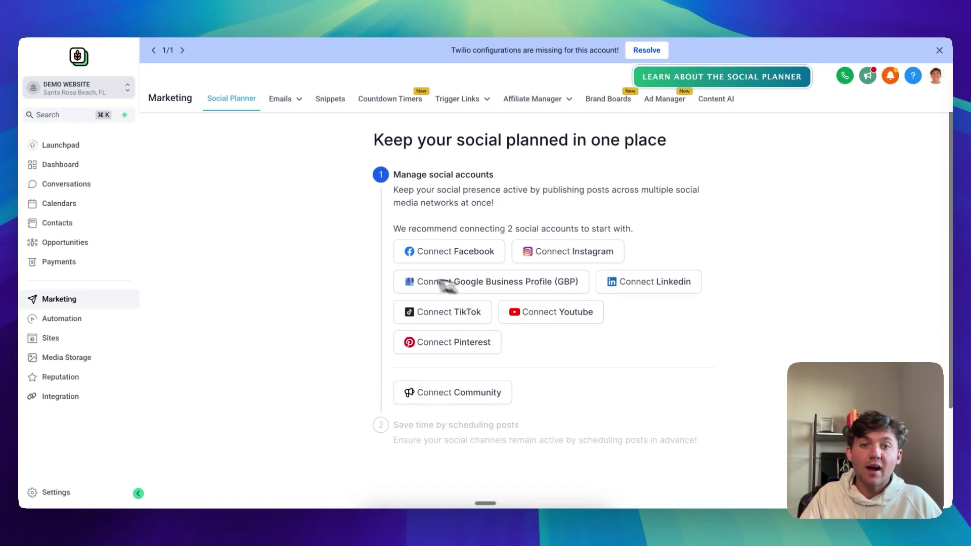
pyautogui.click(532, 287)
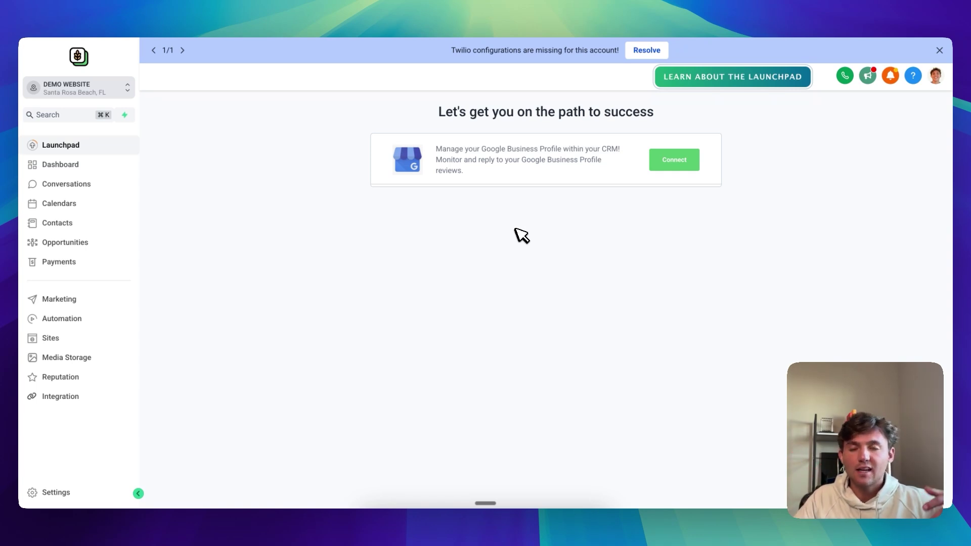
# Step: Start the Google Business Profile connection from the Launchpad, choose the Google account and allow Lead Connector access to it
pyautogui.click(683, 163)
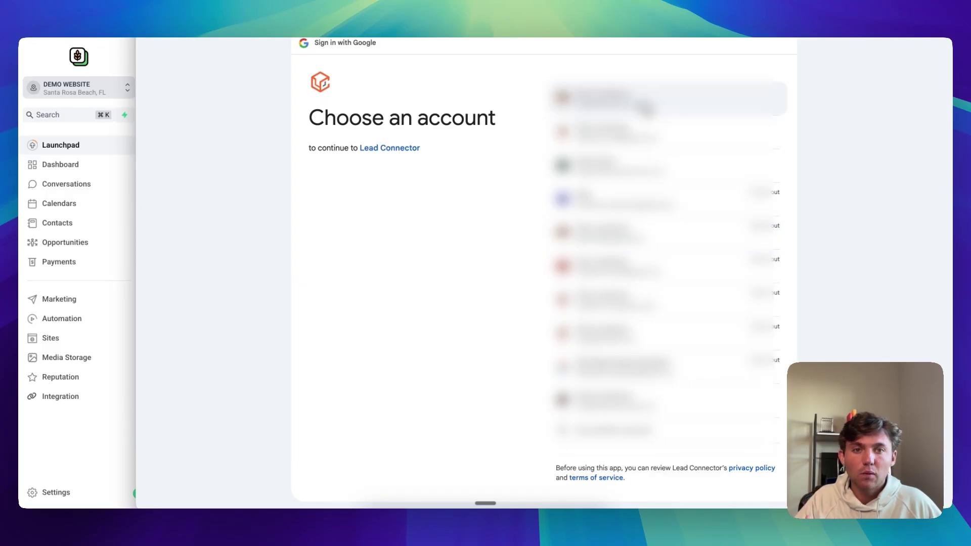
pyautogui.click(638, 103)
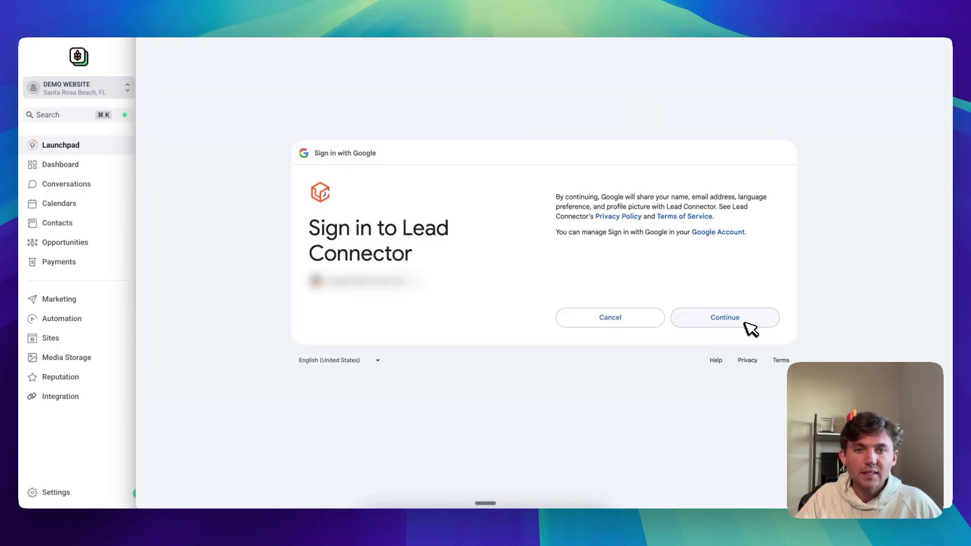
pyautogui.click(744, 321)
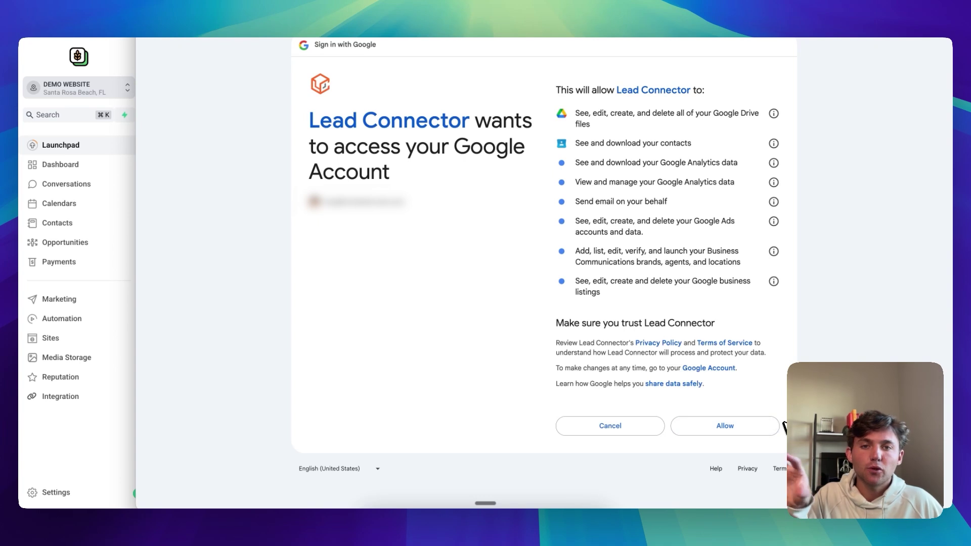
pyautogui.click(758, 428)
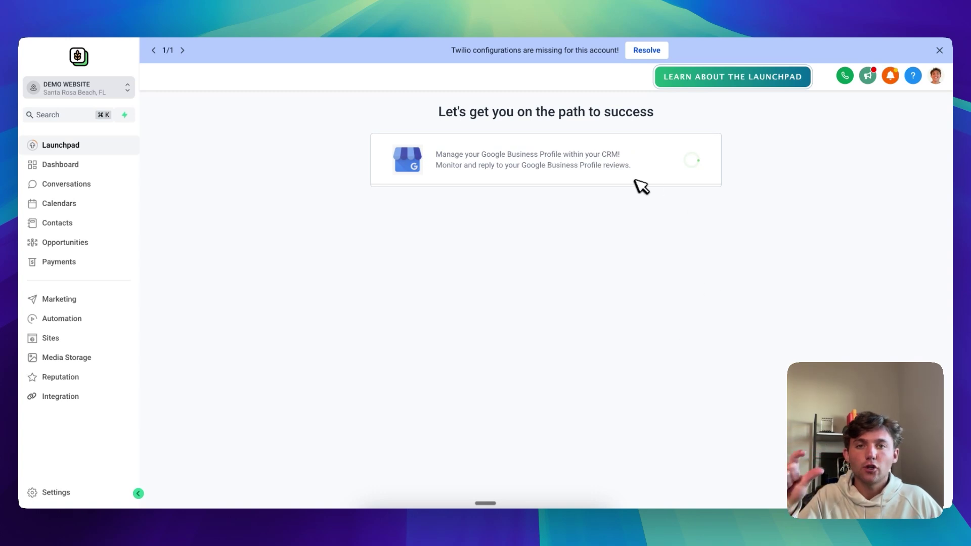
pyautogui.click(627, 10)
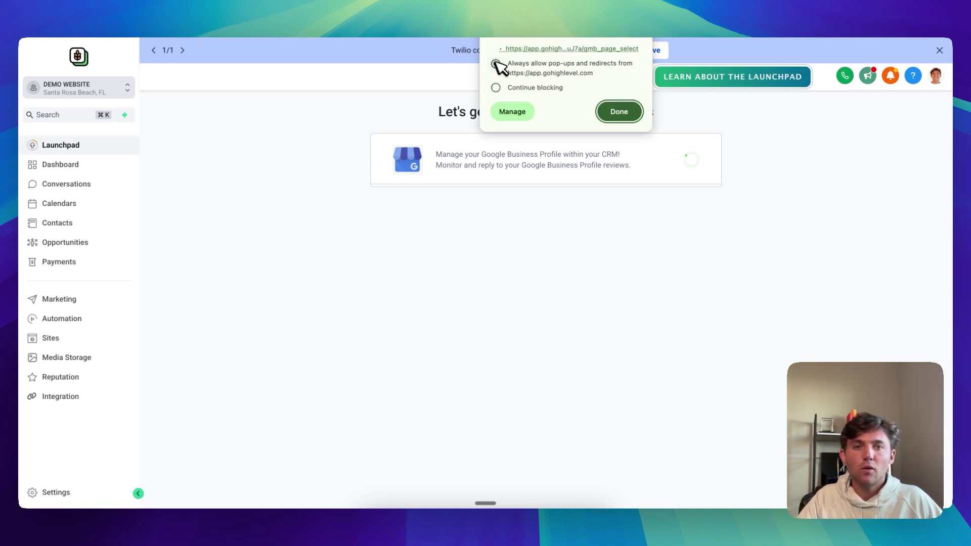
pyautogui.click(632, 110)
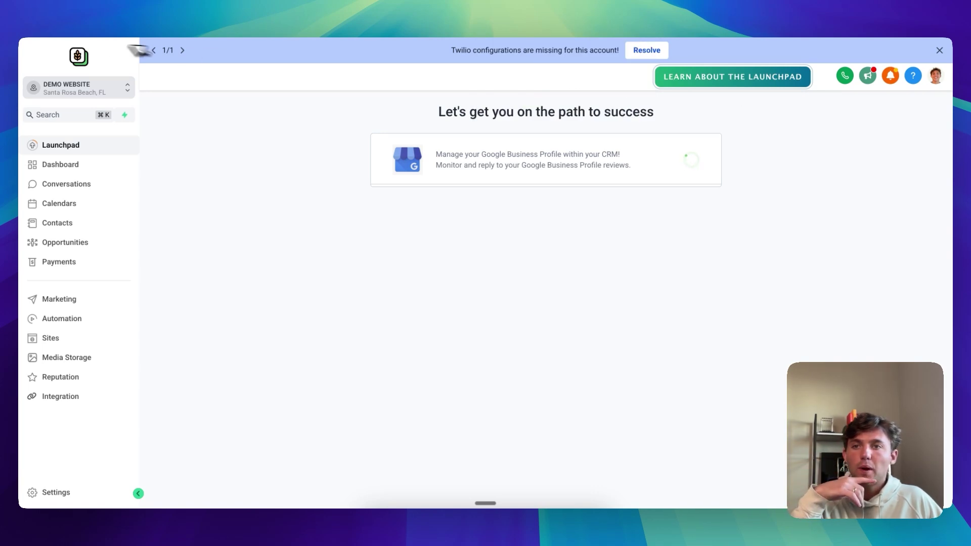
pyautogui.click(76, 11)
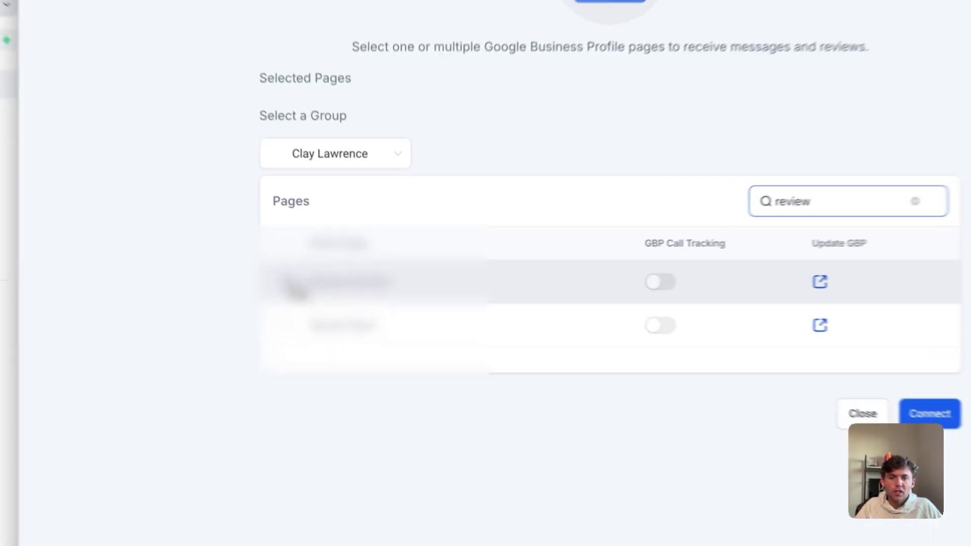
# Step: Select the Review Harvest page among the Google Business Profile pages and confirm its connection
pyautogui.click(321, 279)
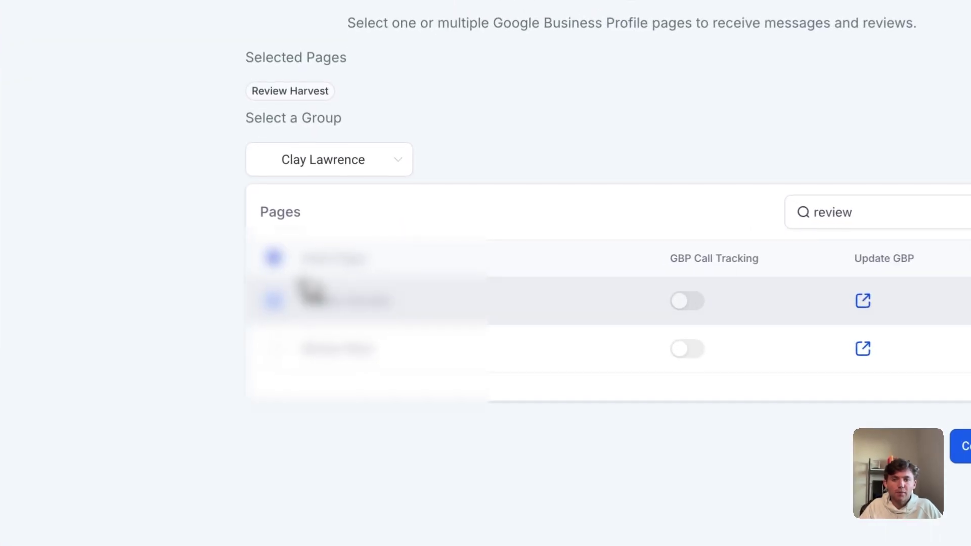
pyautogui.moveTo(689, 300)
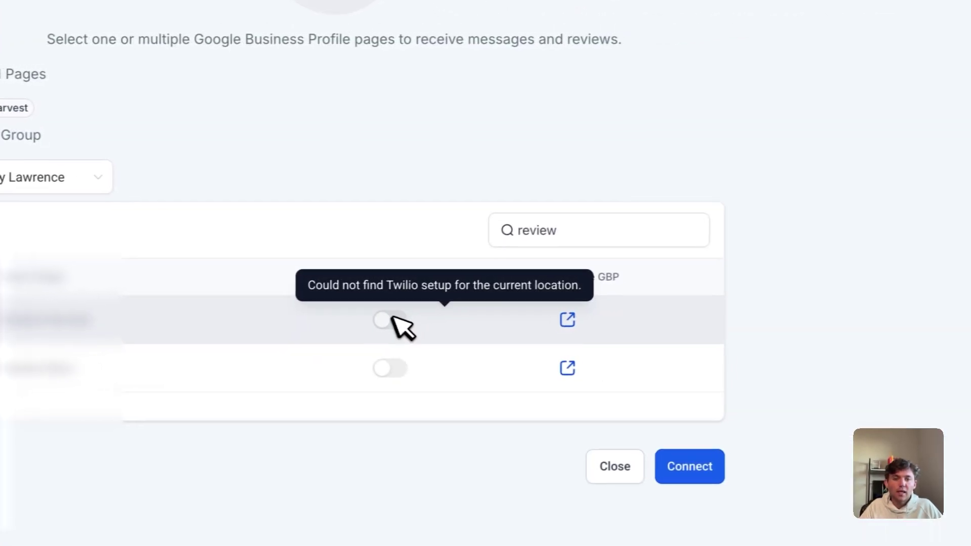
pyautogui.click(709, 463)
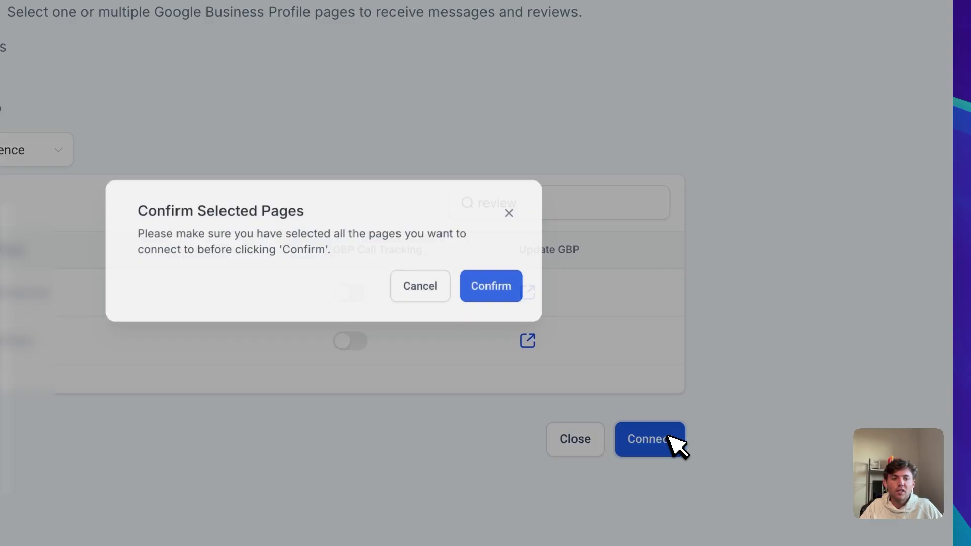
pyautogui.click(493, 273)
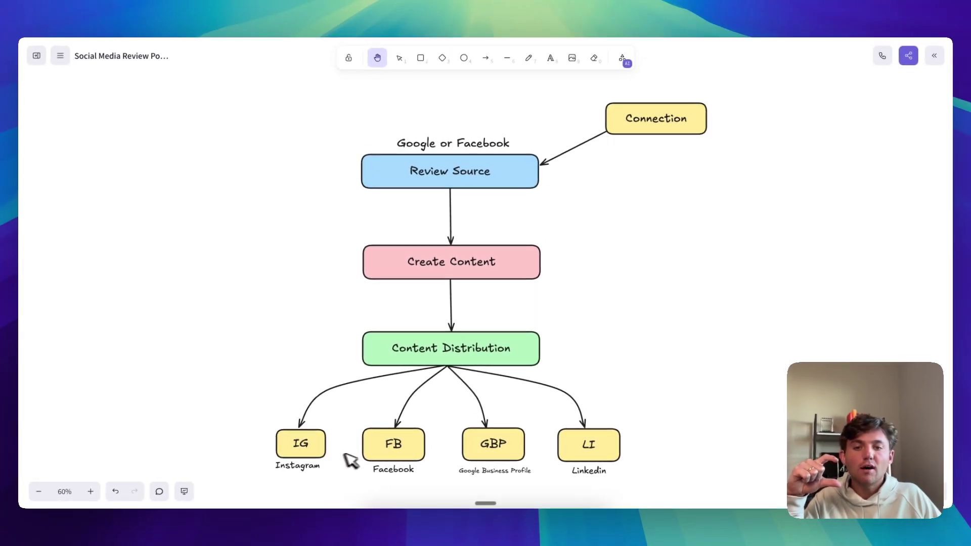
pyautogui.scroll(-3, 356, 458)
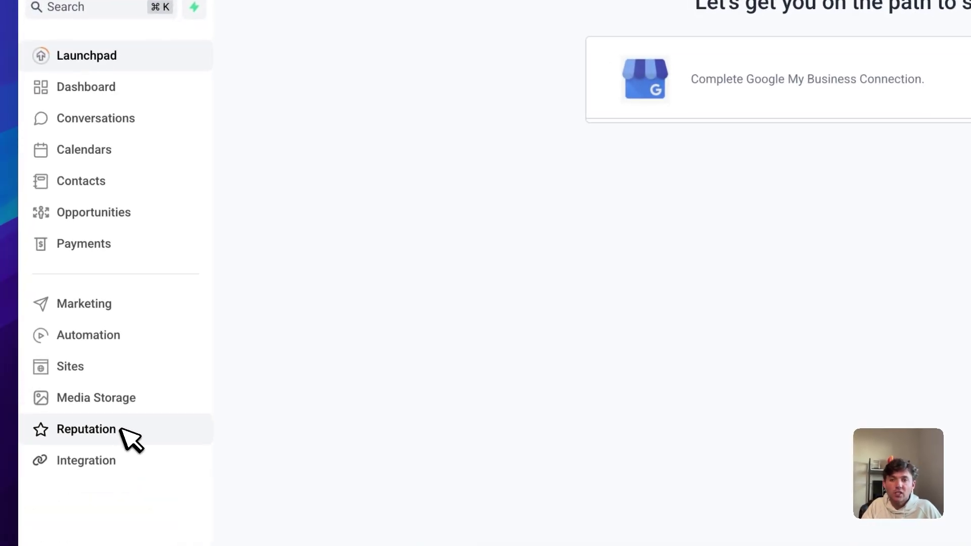
# Step: Open the Reputation settings and look through the Review Link configuration
pyautogui.click(121, 429)
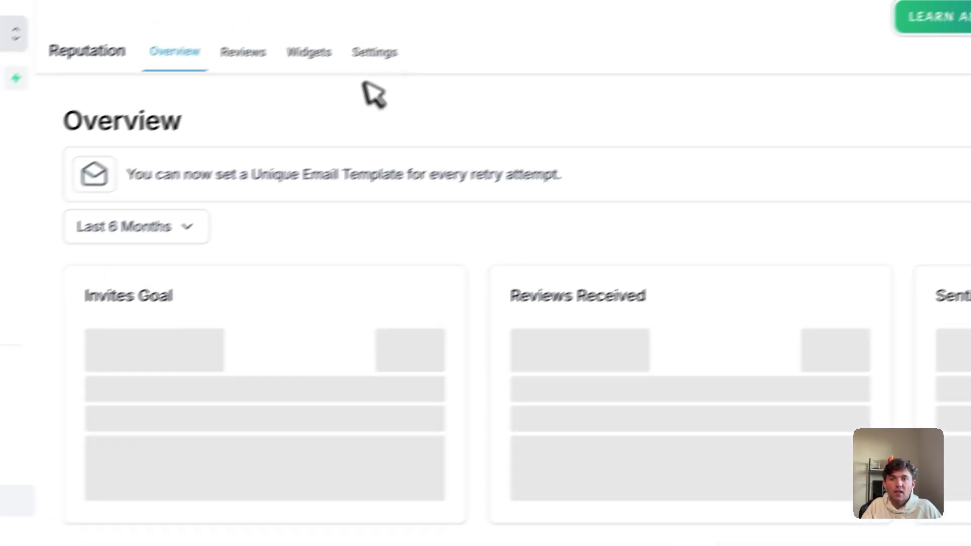
pyautogui.click(328, 72)
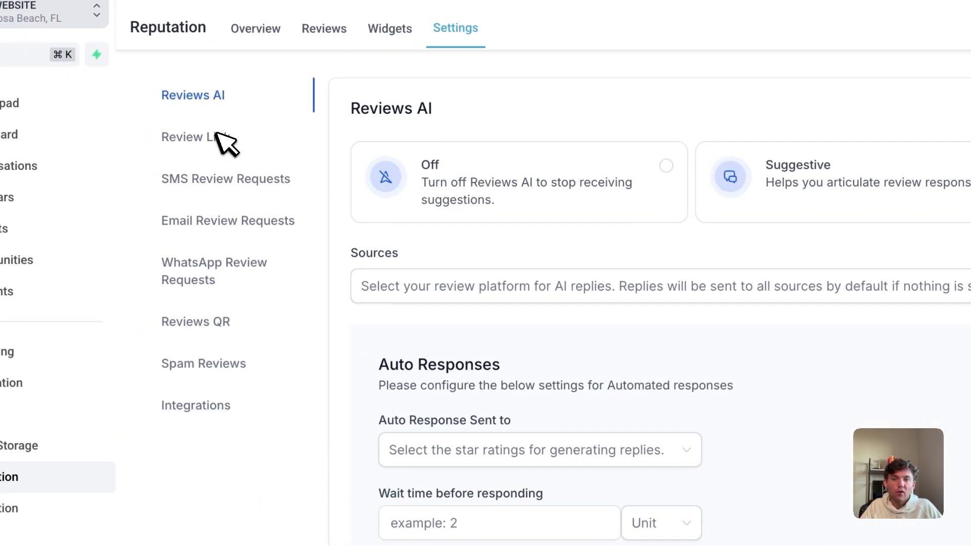
pyautogui.click(224, 139)
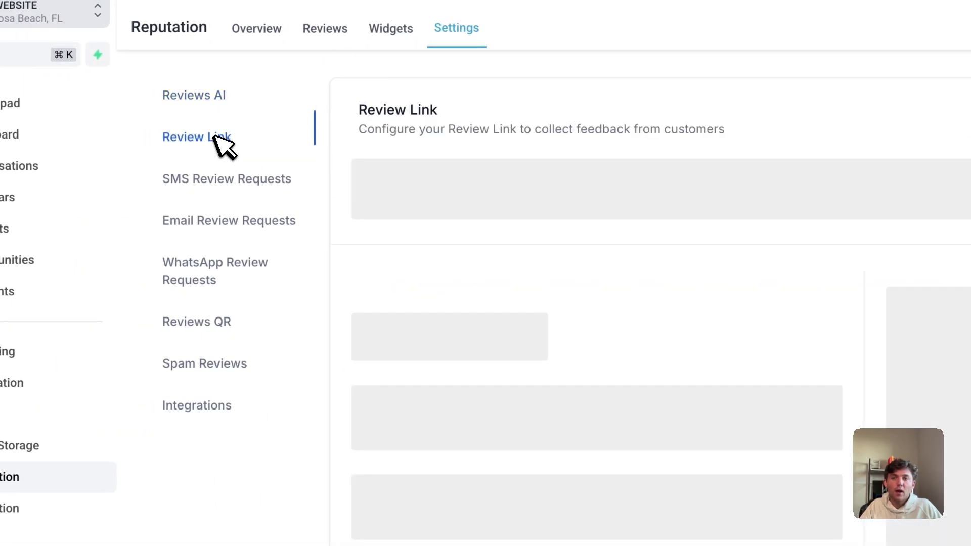
pyautogui.click(592, 351)
pyautogui.click(865, 494)
pyautogui.click(543, 414)
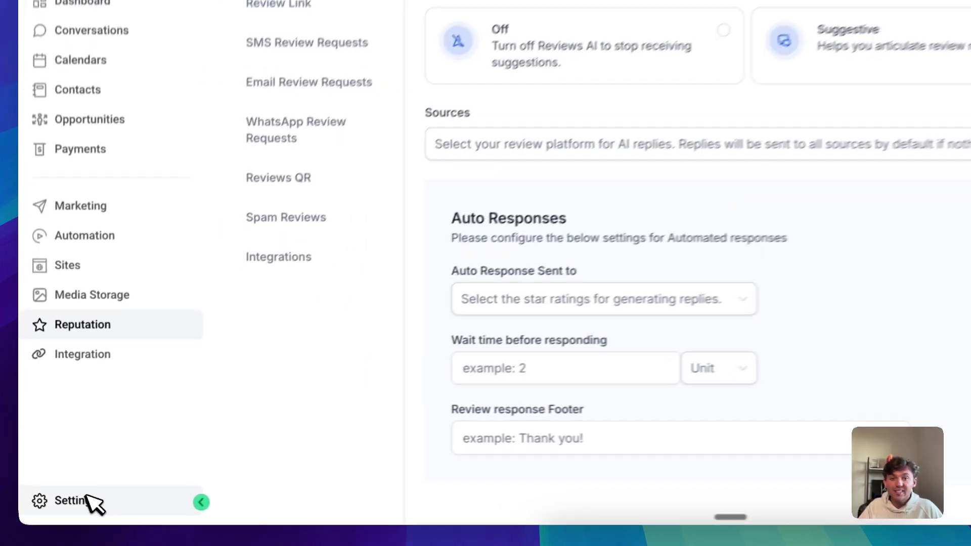
# Step: Open the settings of the DEMO WEBSITE account
pyautogui.click(87, 497)
pyautogui.click(75, 460)
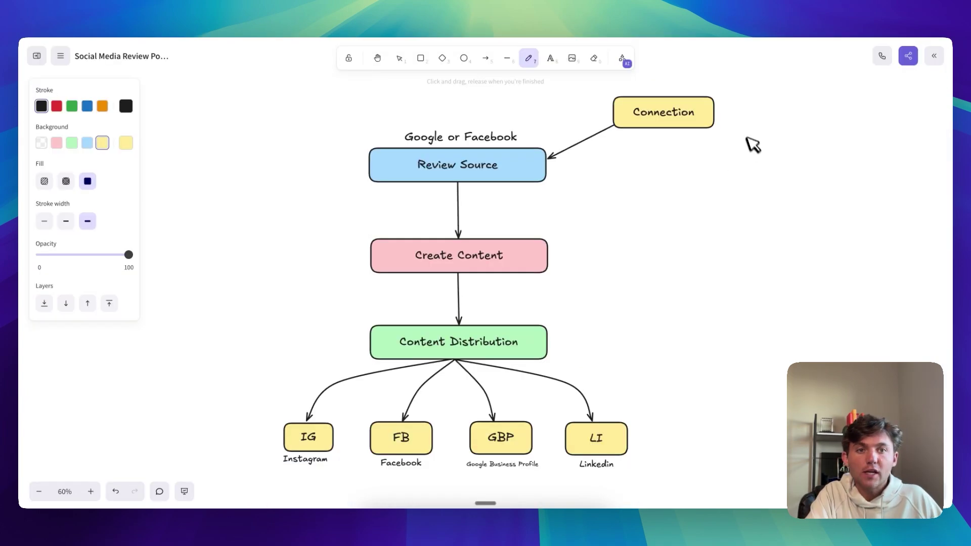
# Step: Switch to the Excalidraw workflow diagram and draw a freehand mark beside the Connection box
pyautogui.moveTo(736, 123); pyautogui.dragTo(803, 89)
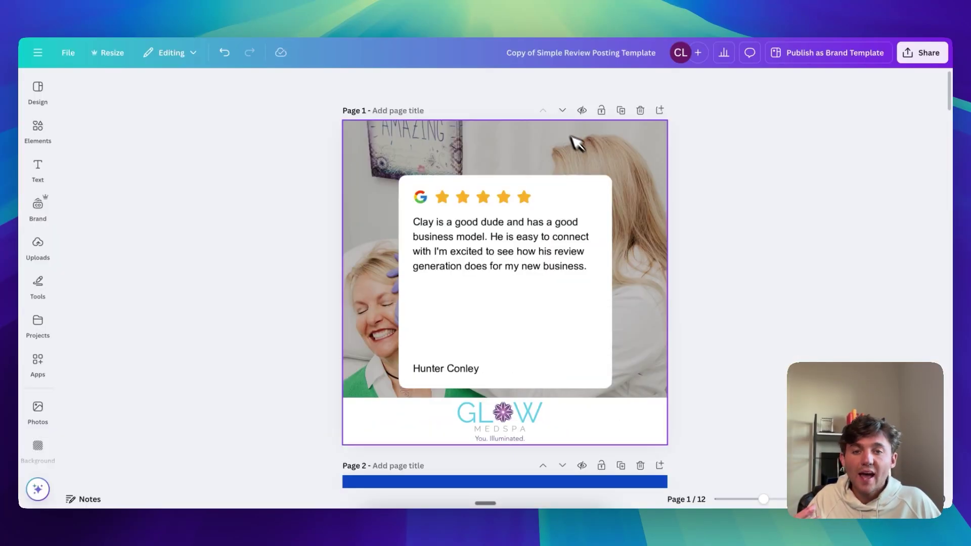
# Step: Switch to the Simple Review Posting Template design in Canva and examine the branded review backgrounds from page 1 through page 12
pyautogui.scroll(-20, 571, 136)
pyautogui.scroll(-20, 592, 161)
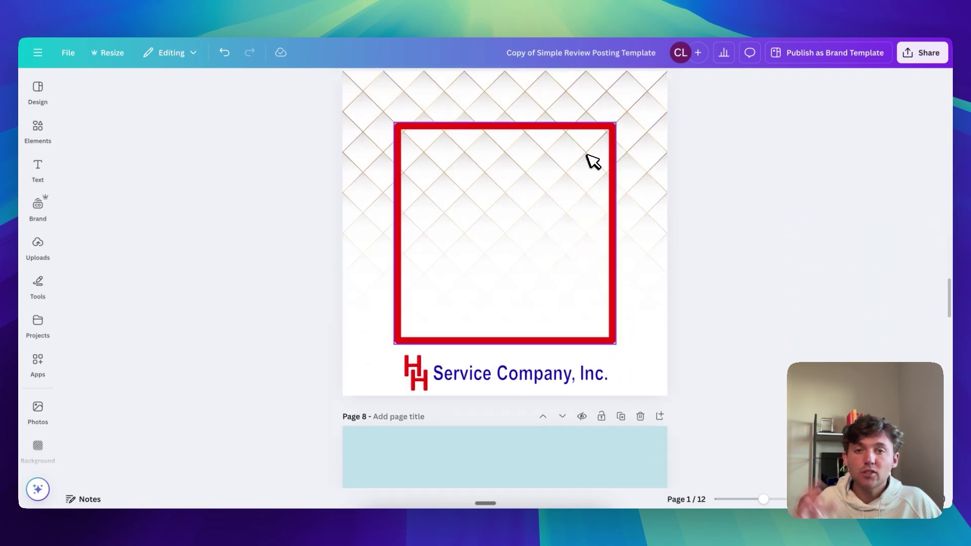
pyautogui.scroll(-10, 593, 160)
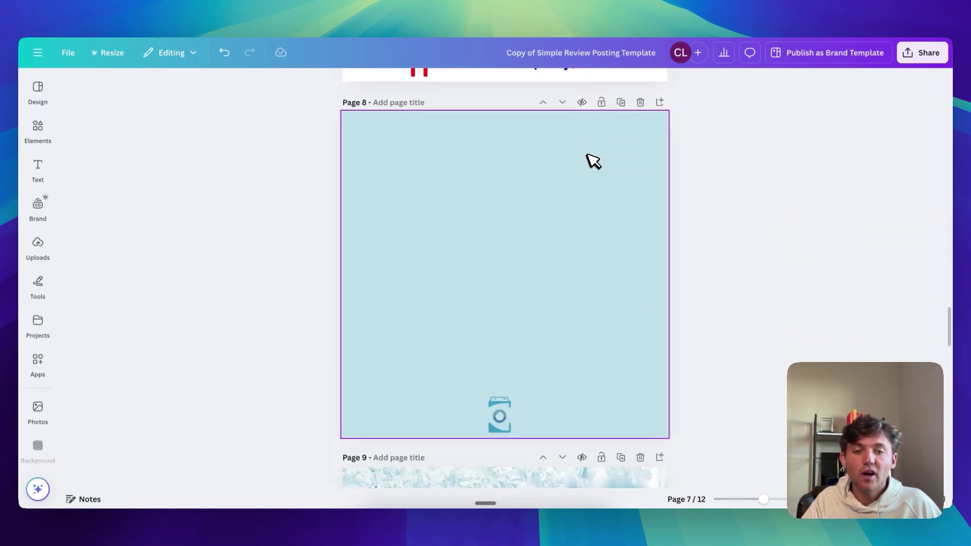
pyautogui.scroll(-12, 592, 161)
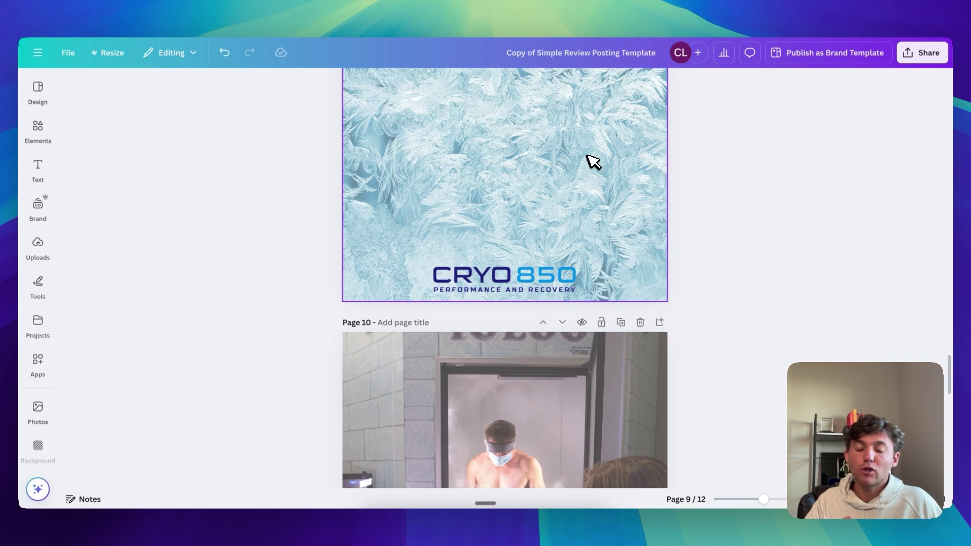
pyautogui.scroll(-5, 593, 161)
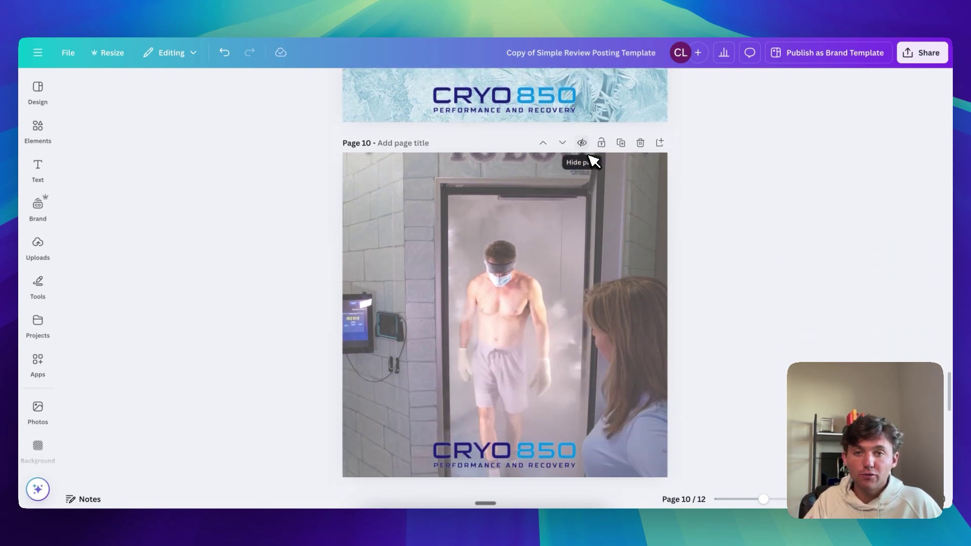
pyautogui.scroll(-2, 591, 159)
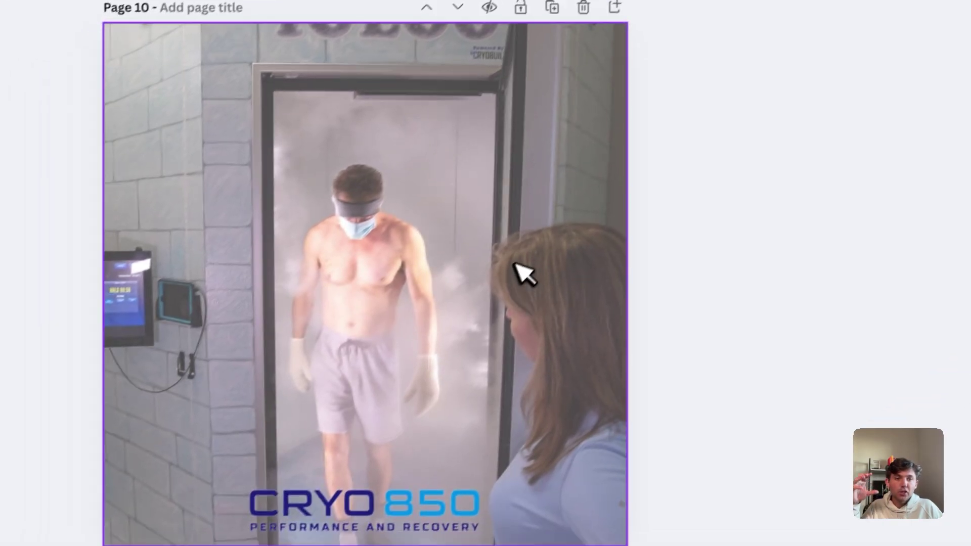
pyautogui.scroll(-15, 536, 255)
pyautogui.scroll(-6, 544, 255)
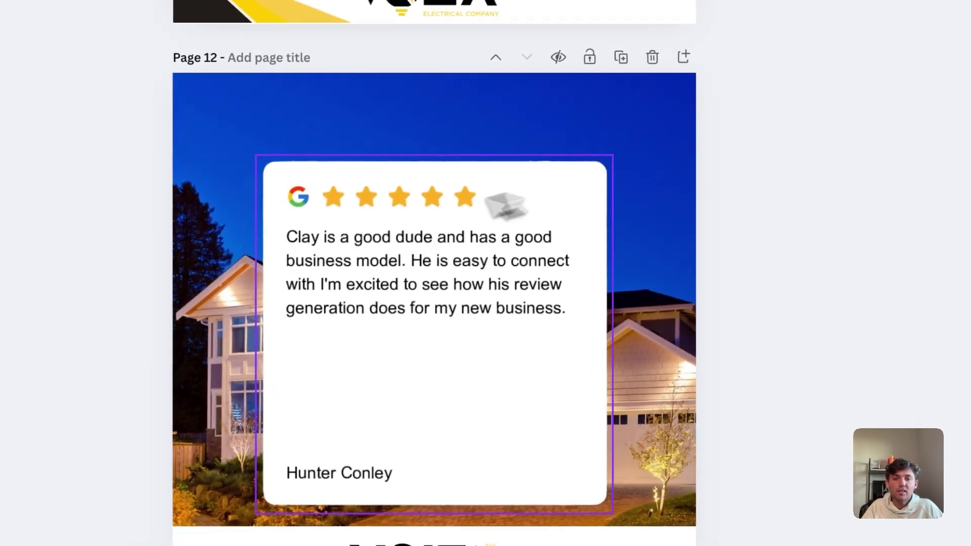
# Step: Try deleting the sample review card from the page 12 template, comparing it with page 11
pyautogui.click(380, 343)
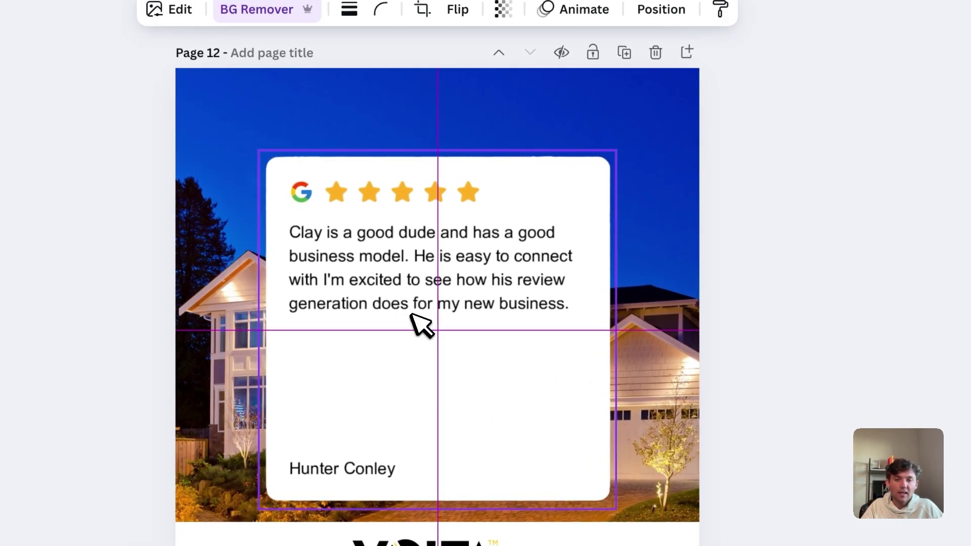
pyautogui.scroll(10, 546, 169)
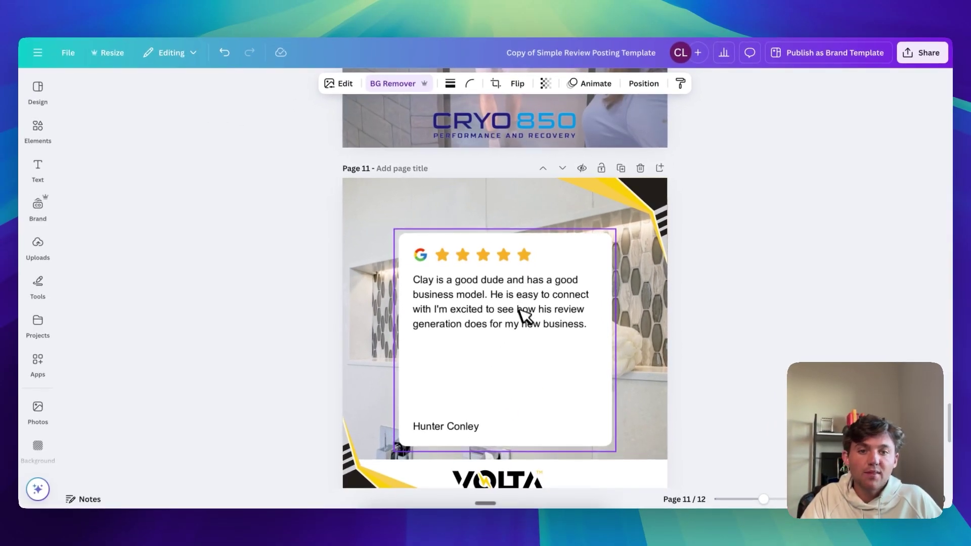
pyautogui.scroll(-10, 524, 316)
pyautogui.press('Delete')
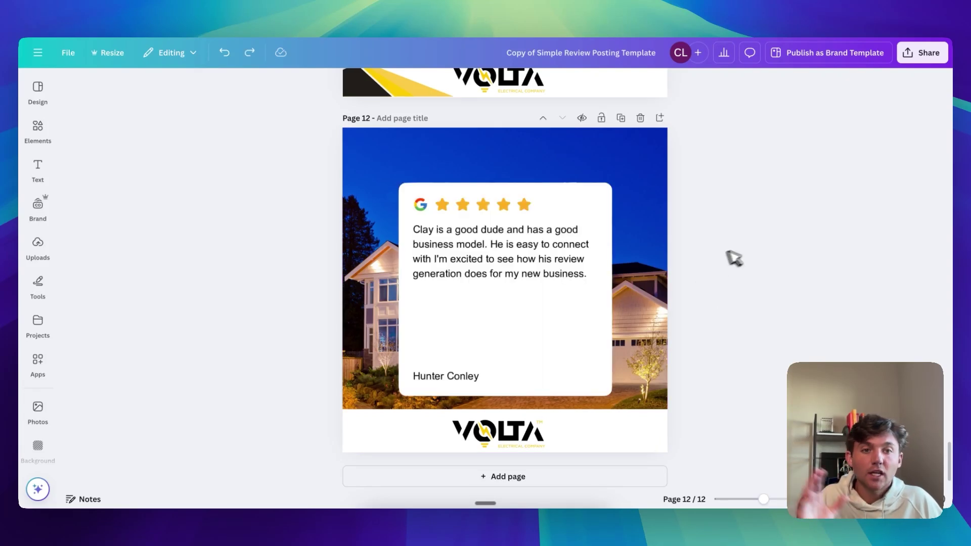
# Step: Compare the client review design with the blank branded backgrounds on pages 7 to 9 of the review posting template
pyautogui.scroll(20, 632, 225)
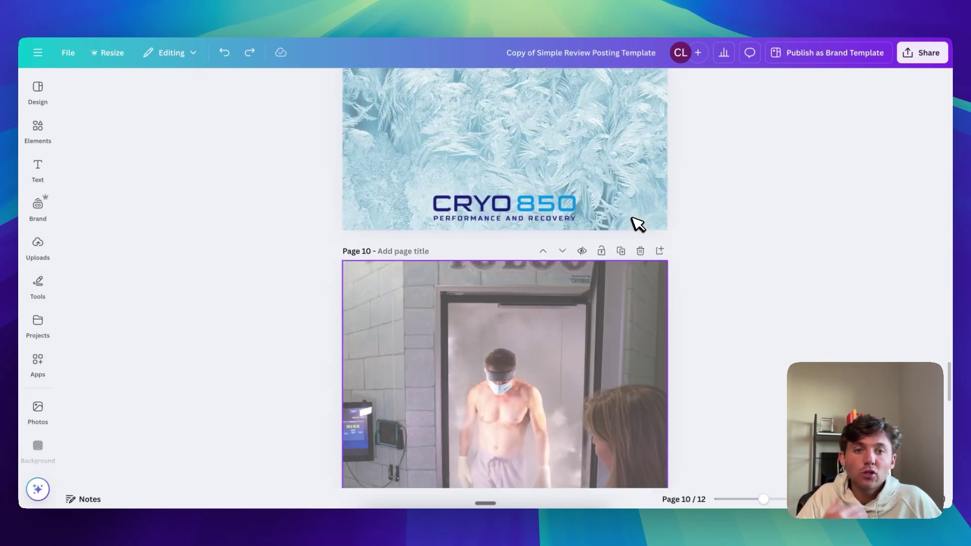
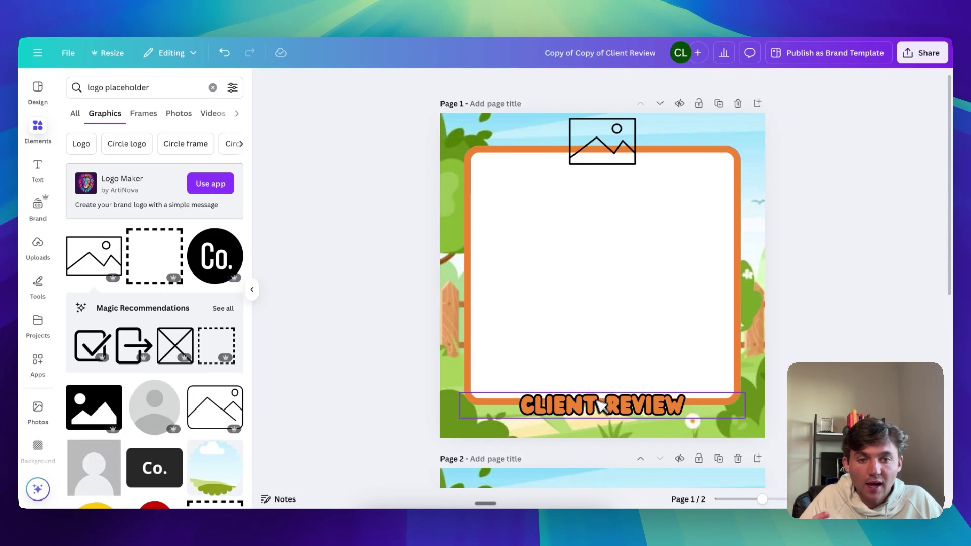
pyautogui.scroll(-7, 650, 145)
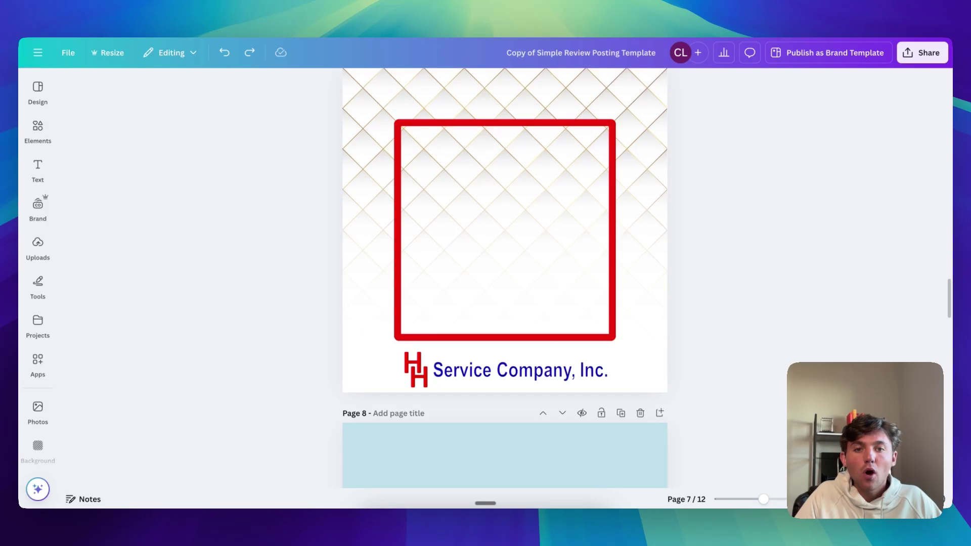
pyautogui.scroll(1, 535, 240)
pyautogui.scroll(-5, 542, 253)
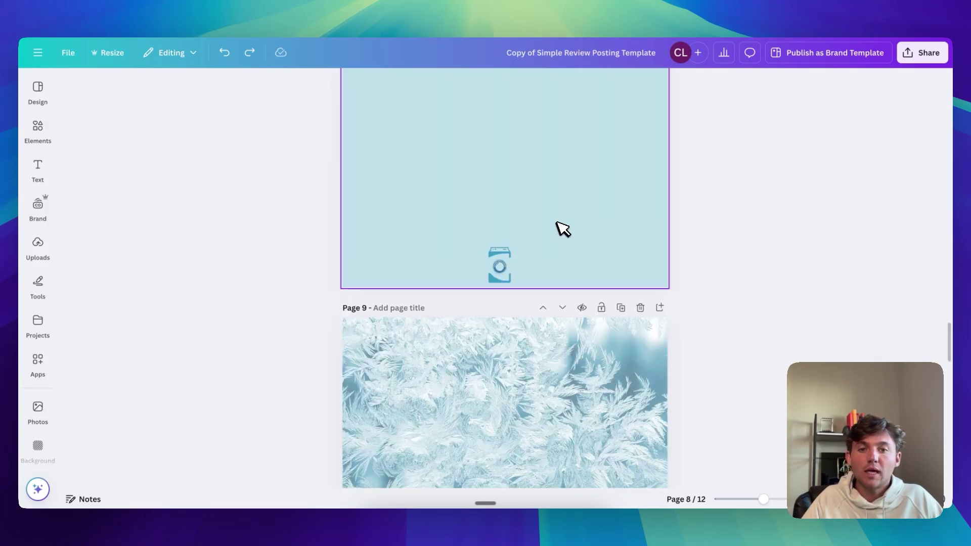
pyautogui.scroll(3, 526, 267)
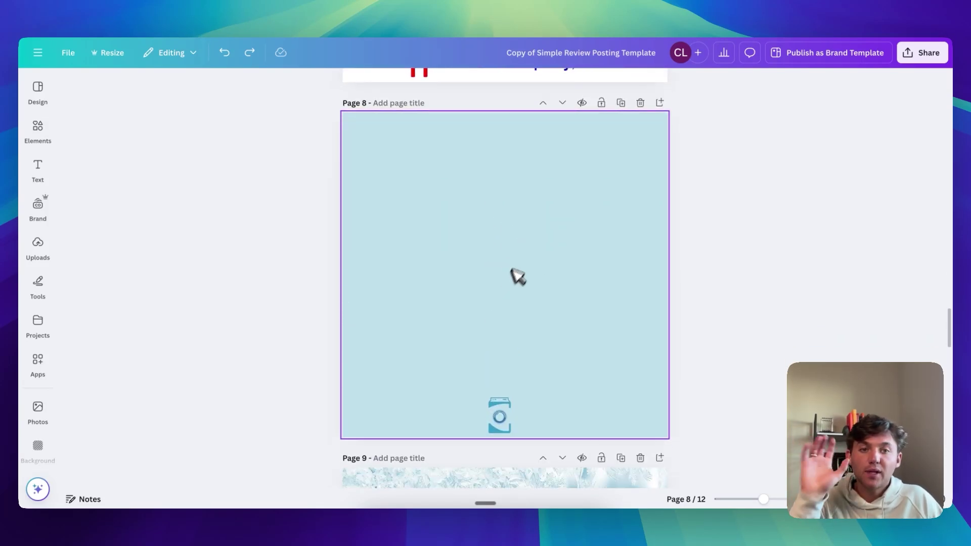
pyautogui.scroll(-6, 589, 335)
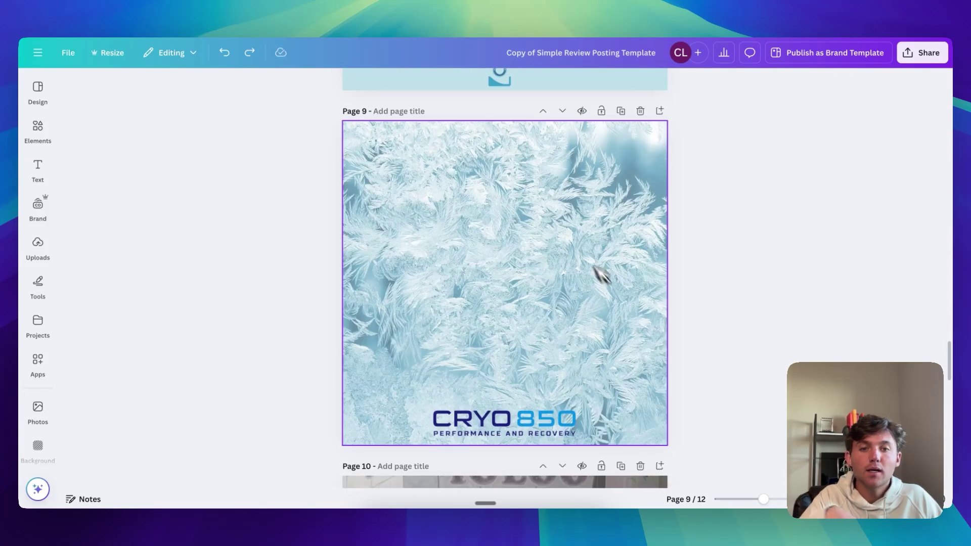
# Step: Browse the review posting template, comparing the page 11 and page 1 sample review cards with the blank branded backgrounds on pages 4 to 6
pyautogui.scroll(-10, 519, 284)
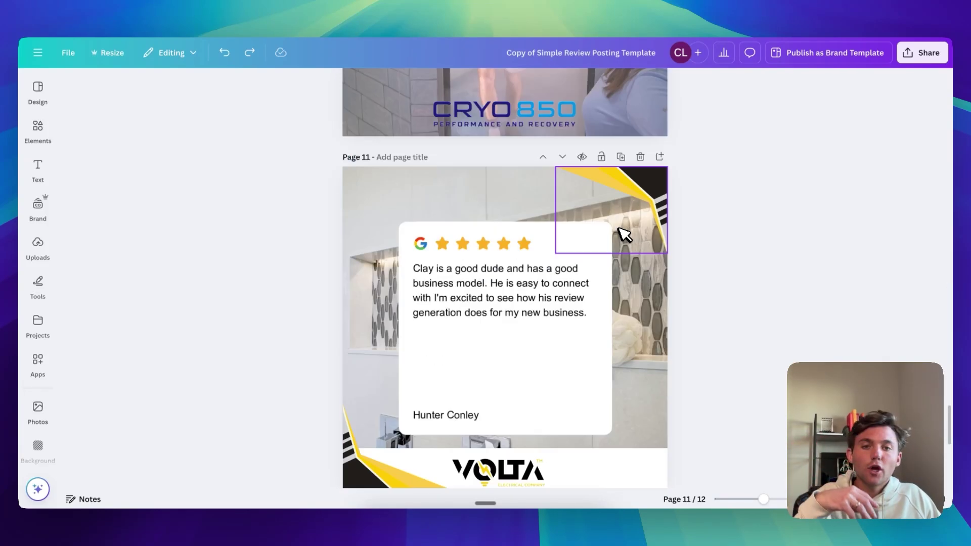
pyautogui.scroll(-3, 619, 233)
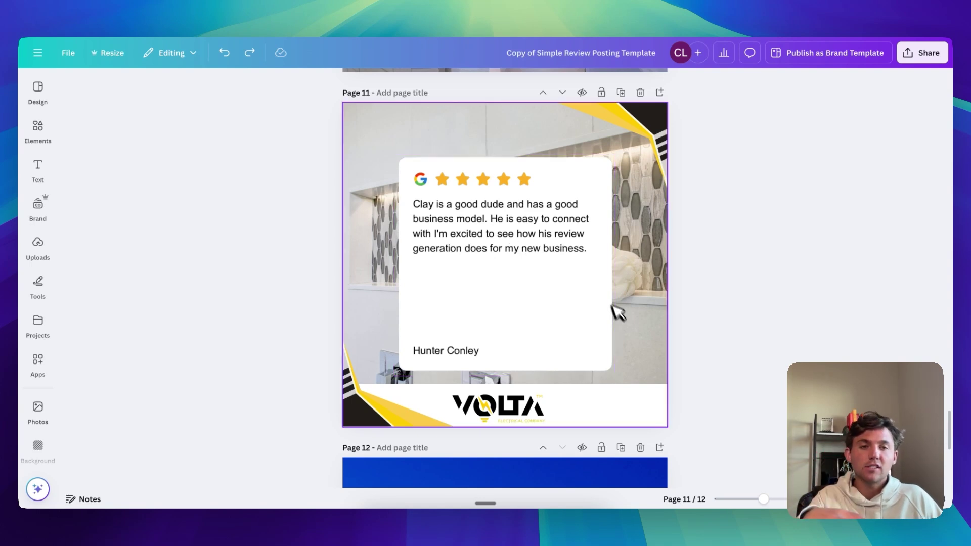
pyautogui.scroll(20, 642, 313)
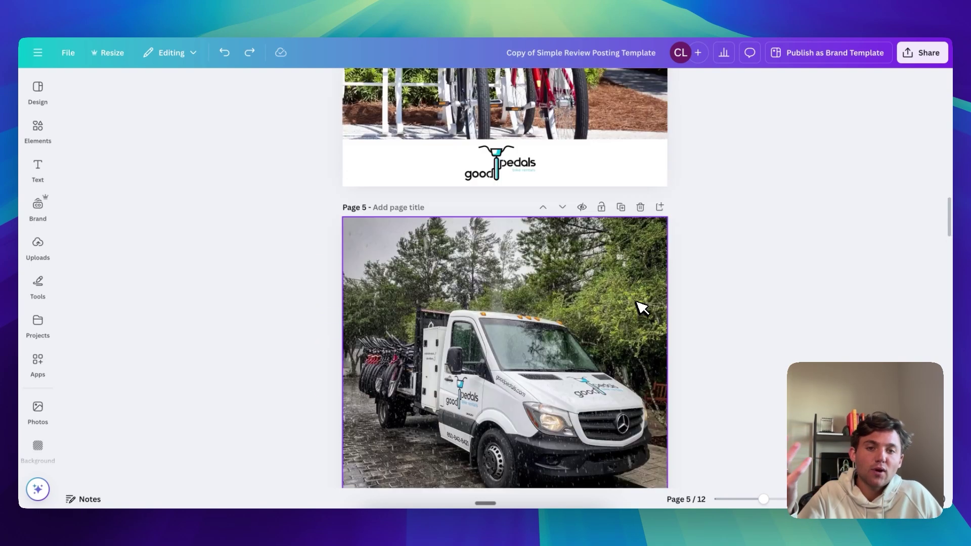
pyautogui.scroll(3, 645, 329)
pyautogui.scroll(-10, 643, 331)
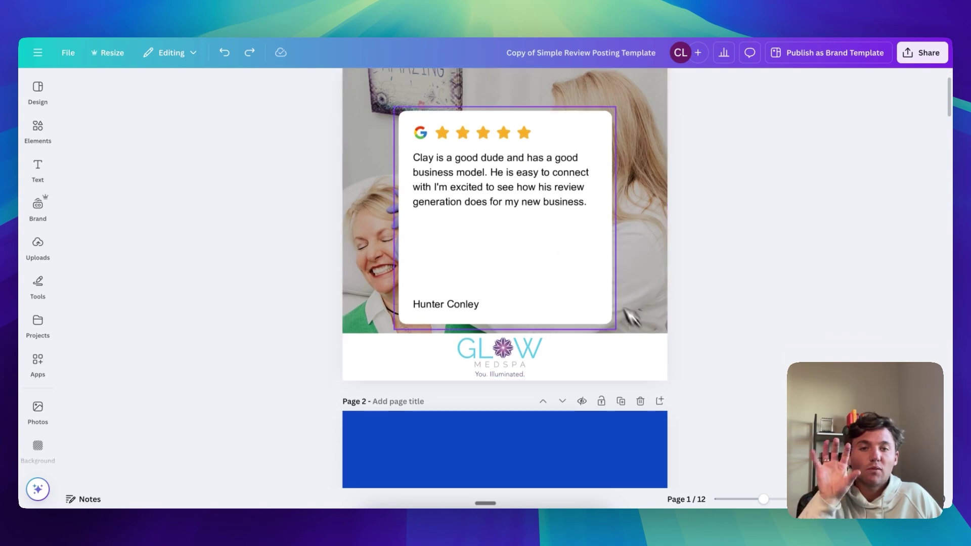
pyautogui.scroll(-15, 521, 234)
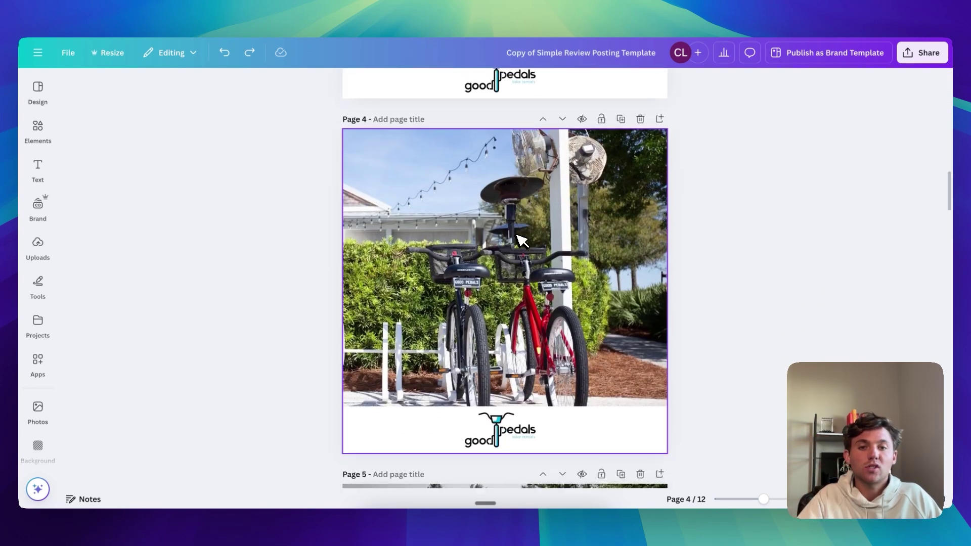
pyautogui.scroll(-15, 522, 235)
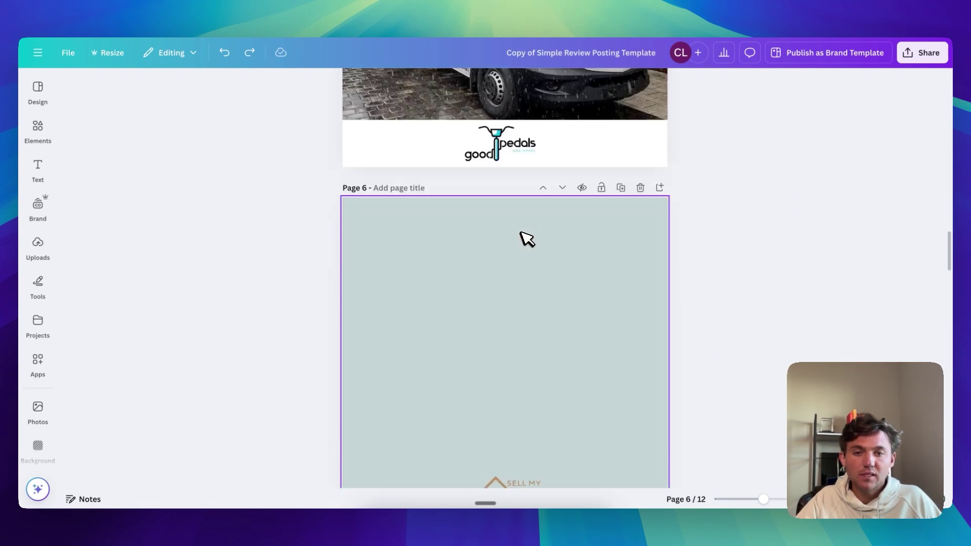
pyautogui.scroll(-9, 524, 239)
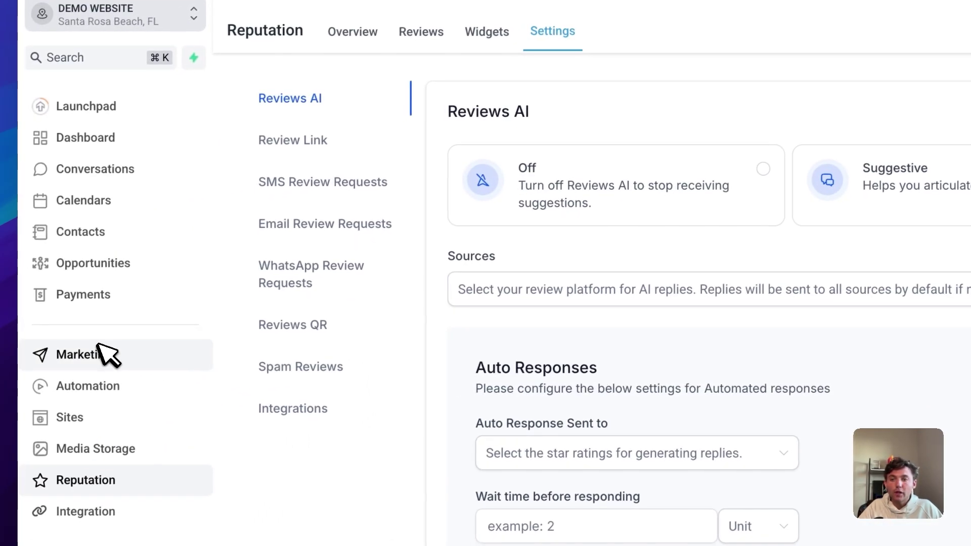
# Step: Switch to HighLevel's Social Planner and connect the Review Harvest Facebook page, continuing with the existing Facebook login
pyautogui.click(102, 356)
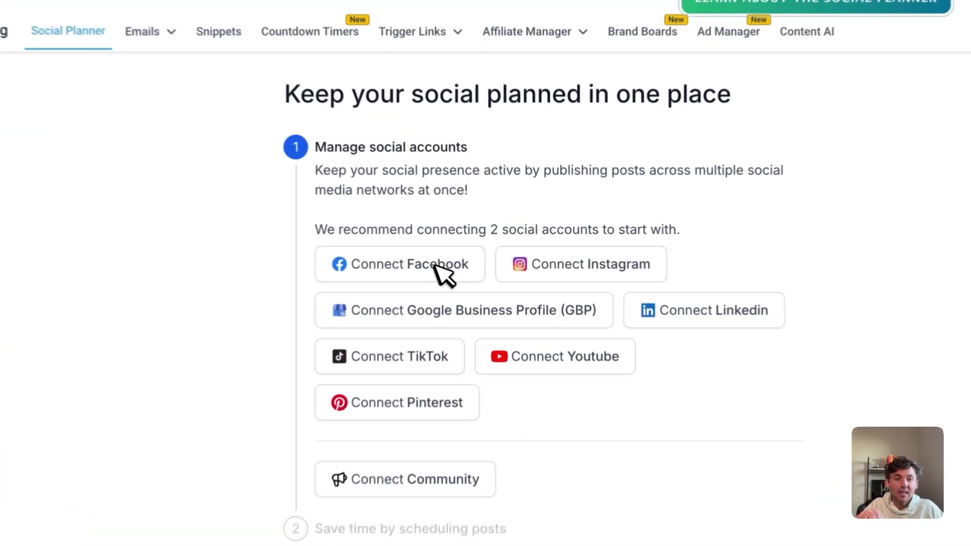
pyautogui.click(483, 252)
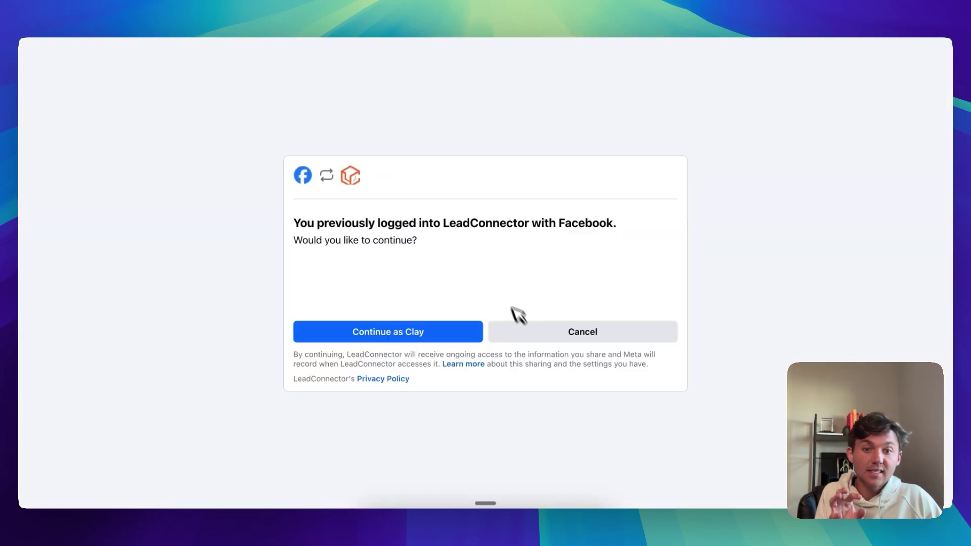
pyautogui.click(440, 328)
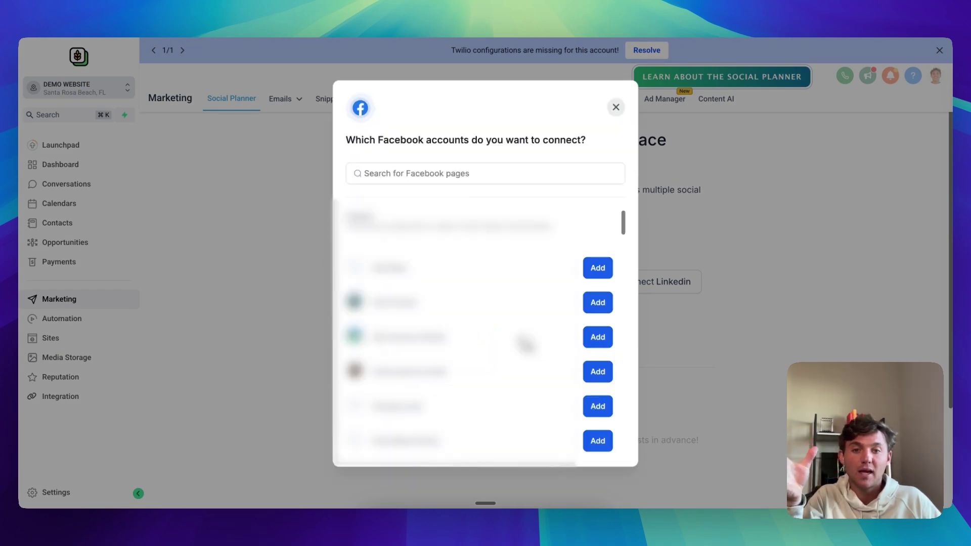
pyautogui.scroll(-10, 526, 346)
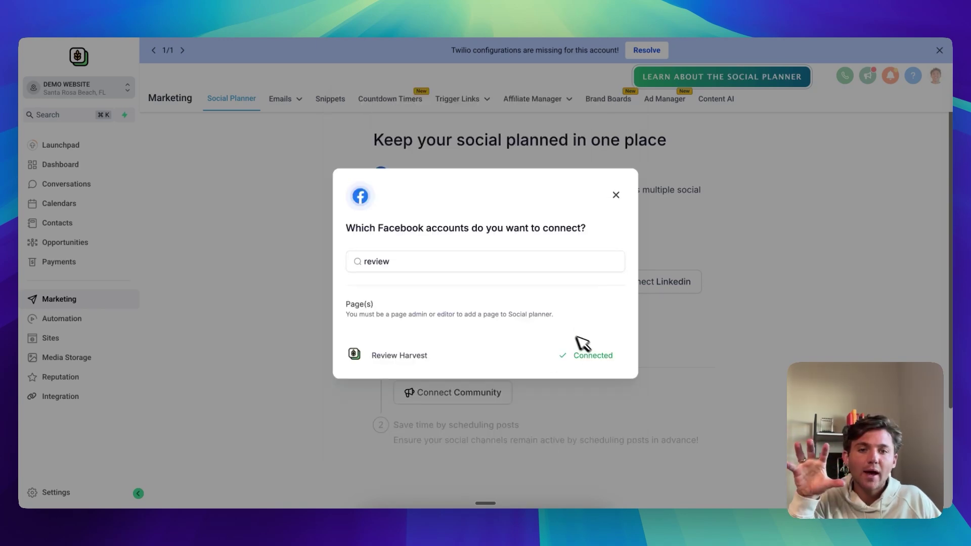
pyautogui.click(616, 195)
# Step: Connect the business Instagram account to the Social Planner through the existing Facebook login
pyautogui.click(576, 255)
pyautogui.click(565, 377)
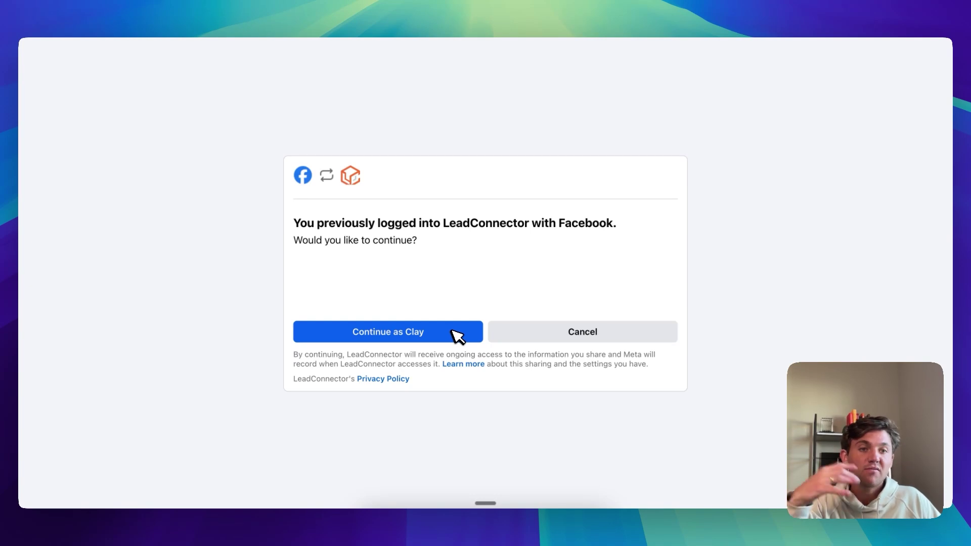
pyautogui.click(452, 336)
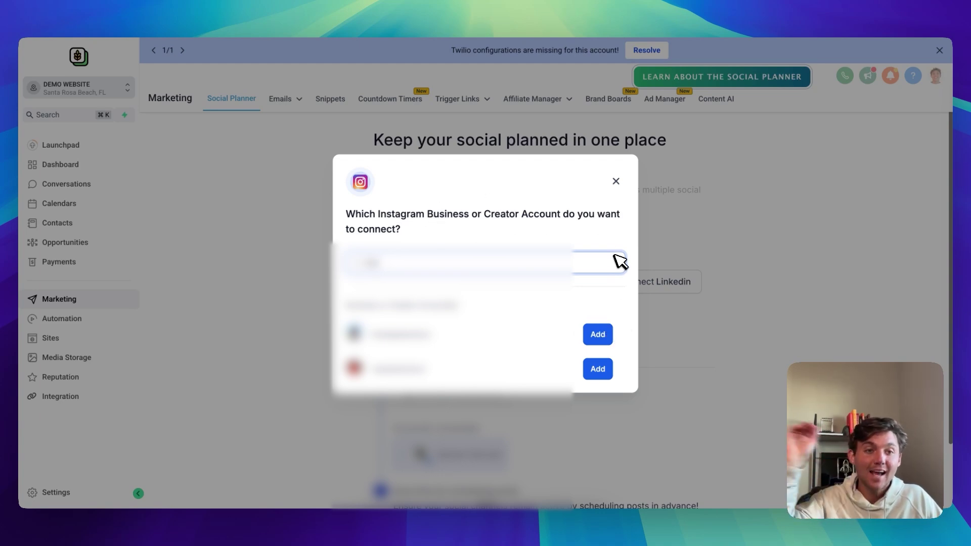
pyautogui.click(603, 335)
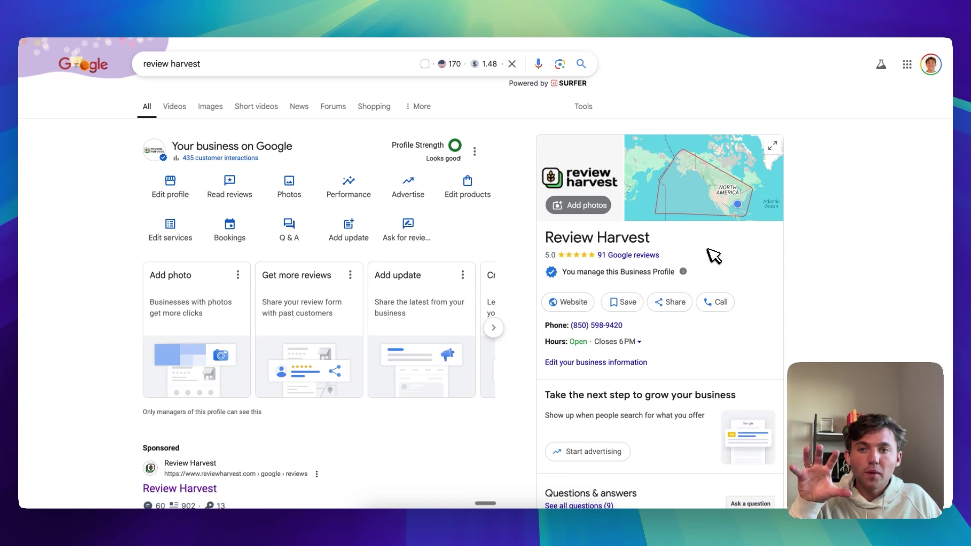
# Step: Examine the review updates posted on Review Harvest's Google Business Profile in the Google search results
pyautogui.scroll(-10, 714, 255)
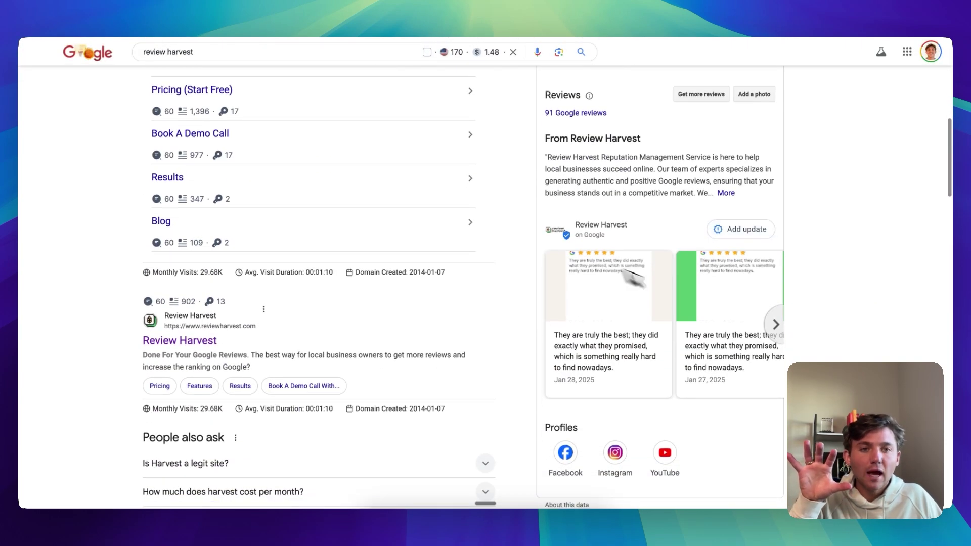
pyautogui.click(600, 304)
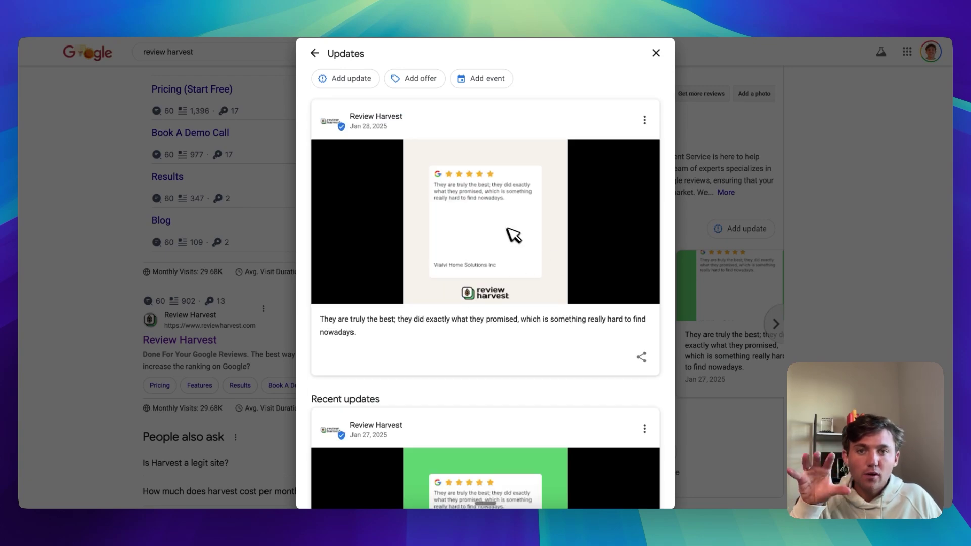
pyautogui.scroll(-5, 521, 362)
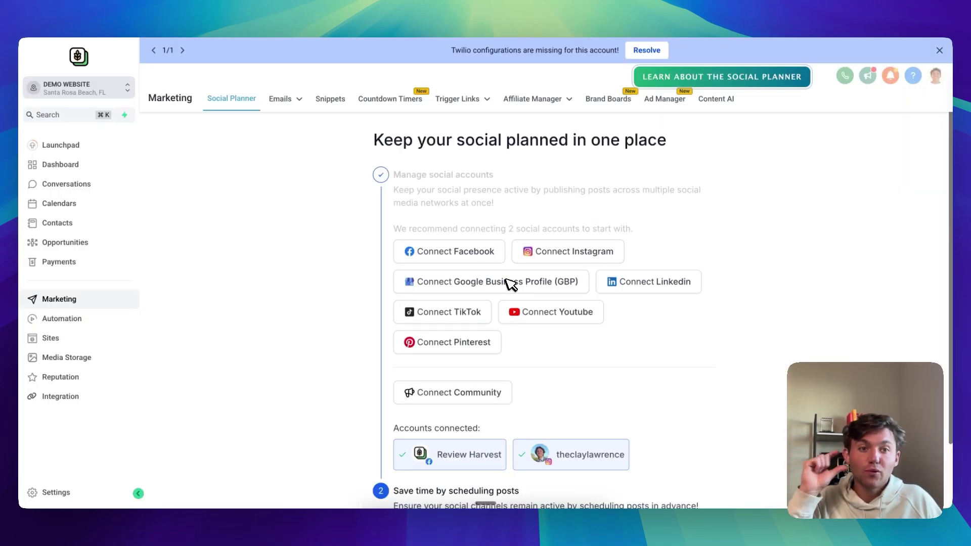
# Step: Connect the Review Harvest Google Business Profile location in HighLevel and finish the Social Planner's initial setup
pyautogui.click(511, 283)
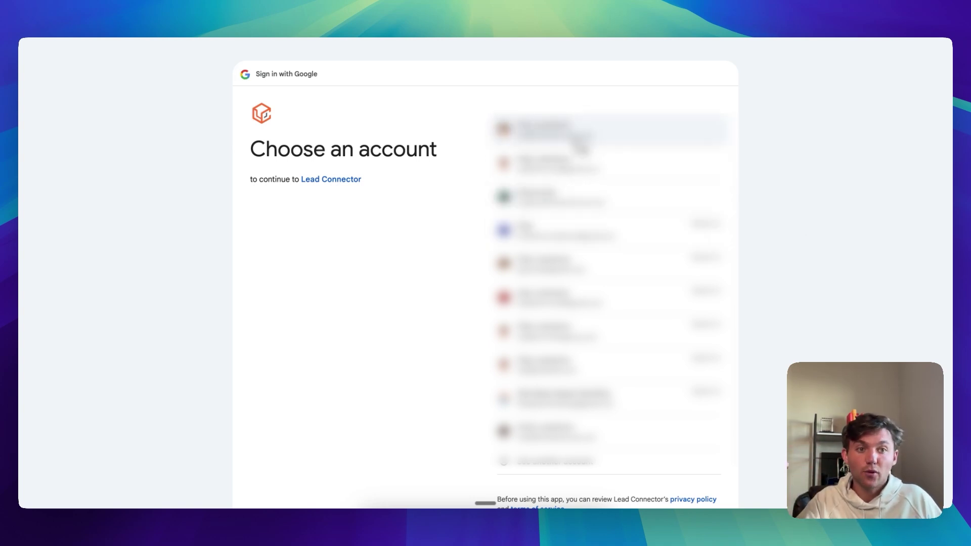
pyautogui.click(581, 144)
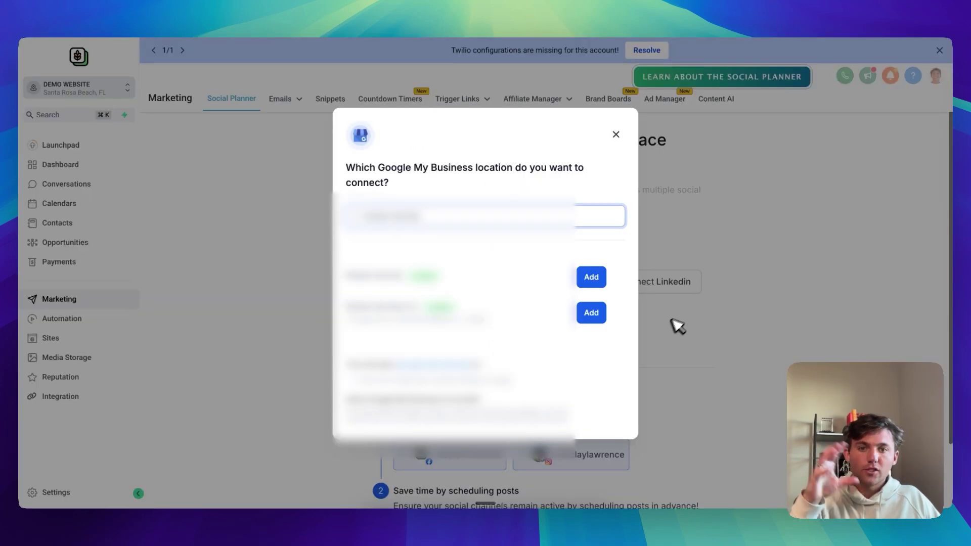
pyautogui.click(604, 277)
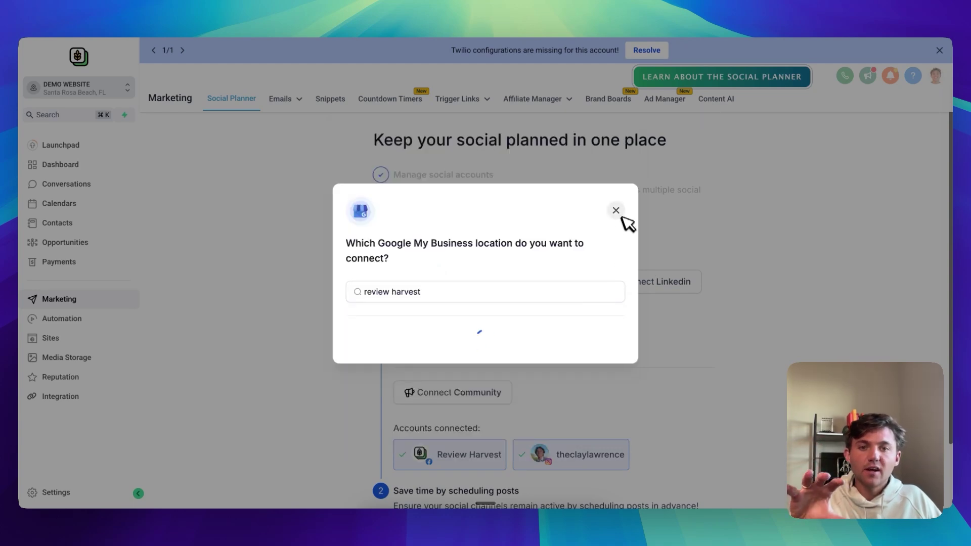
pyautogui.click(617, 142)
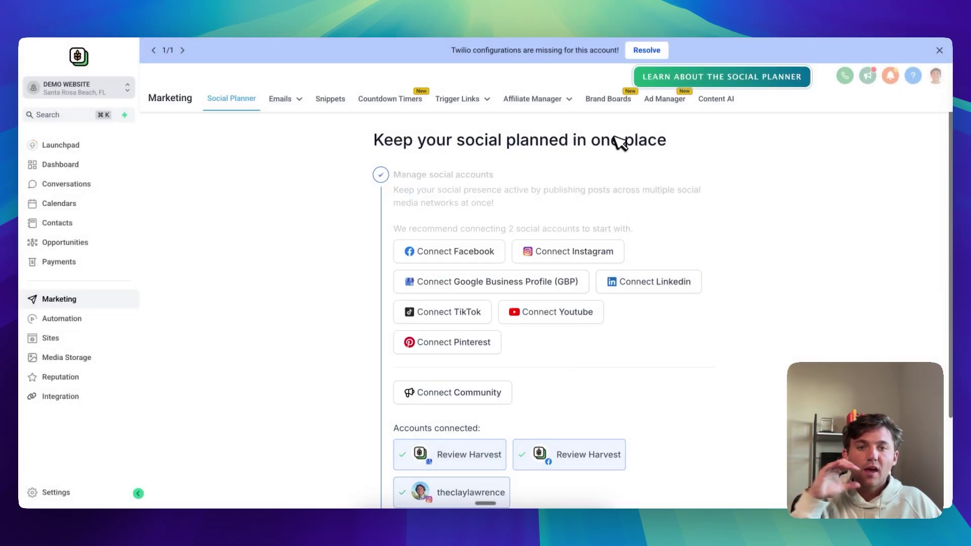
pyautogui.scroll(-4, 607, 320)
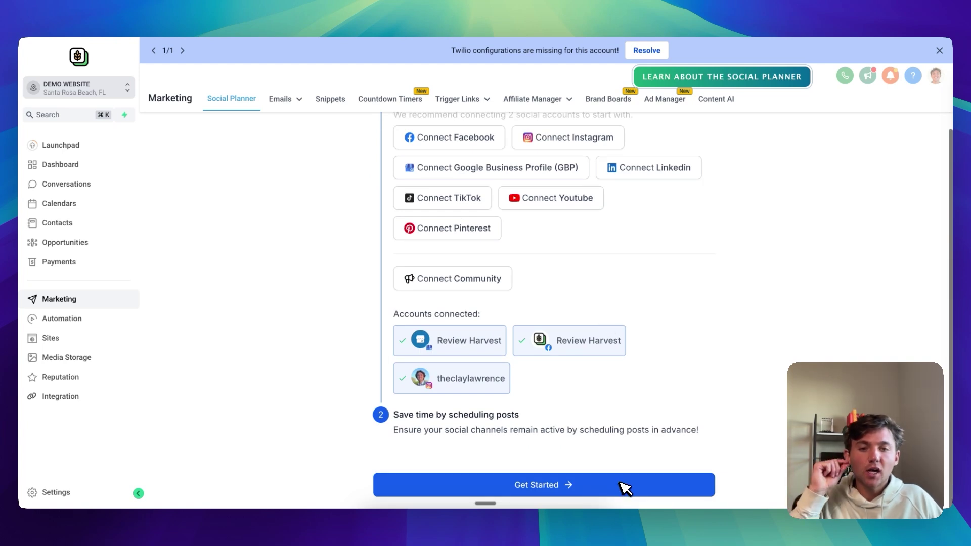
pyautogui.click(620, 483)
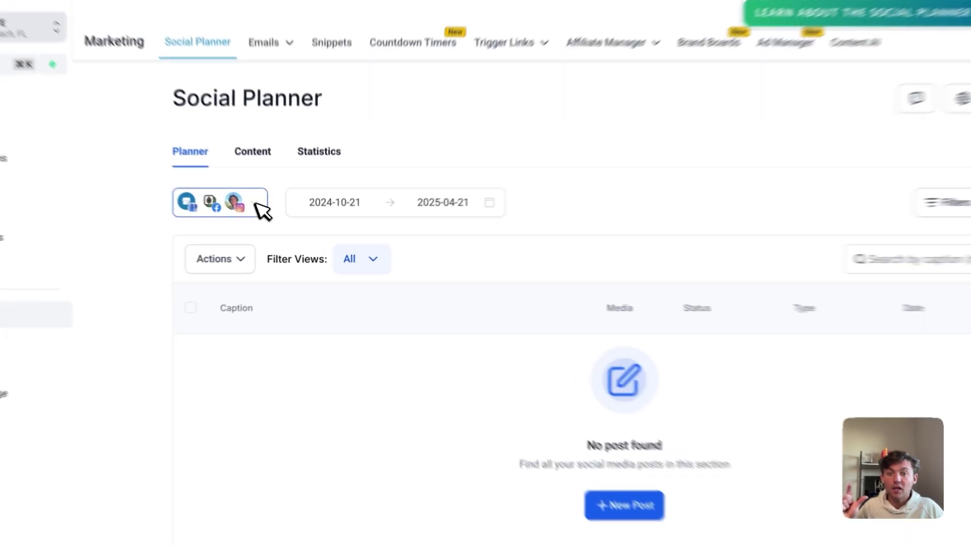
# Step: View the planner's connected accounts and the available options for connecting a new social account
pyautogui.click(277, 221)
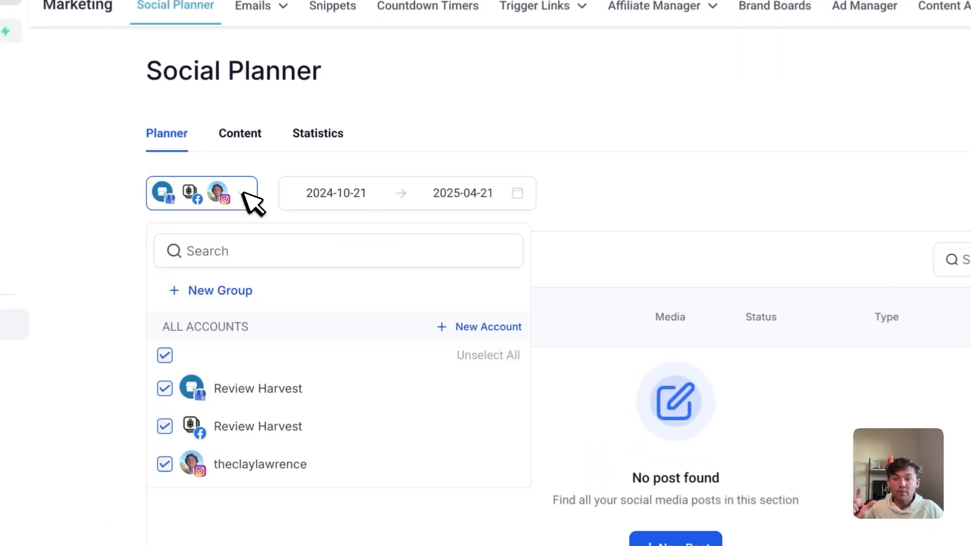
pyautogui.click(497, 327)
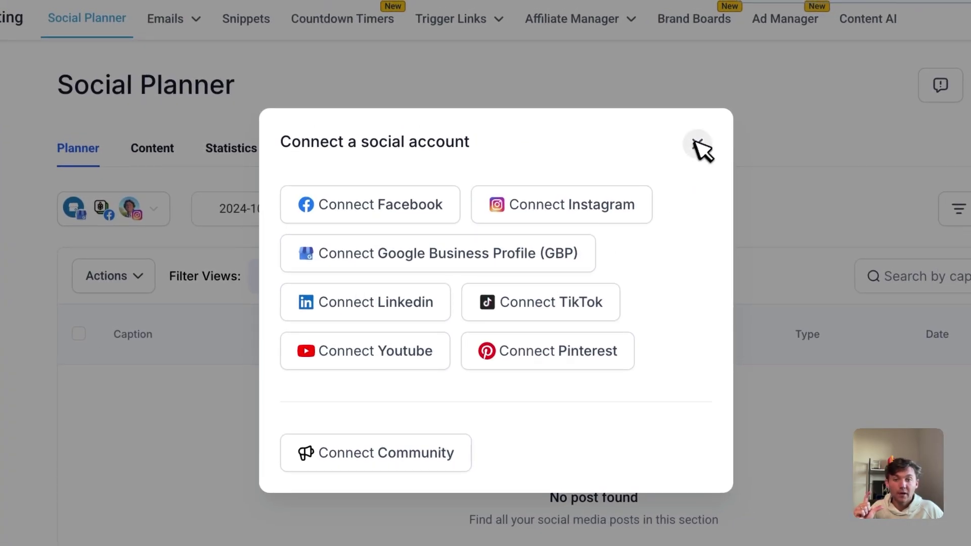
pyautogui.click(698, 144)
pyautogui.click(704, 95)
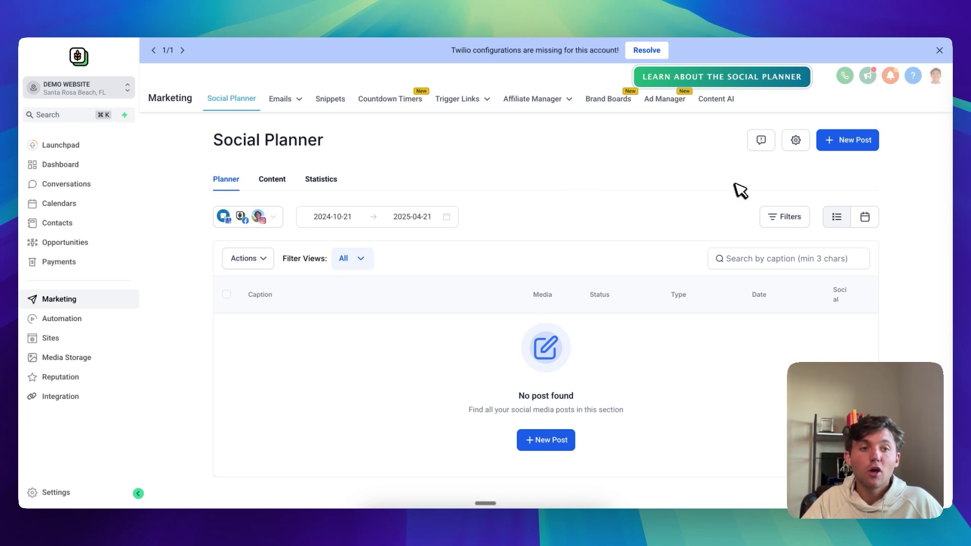
# Step: Start a Post Reviews setup with Google as the review source and a rating range of 5 stars
pyautogui.click(848, 141)
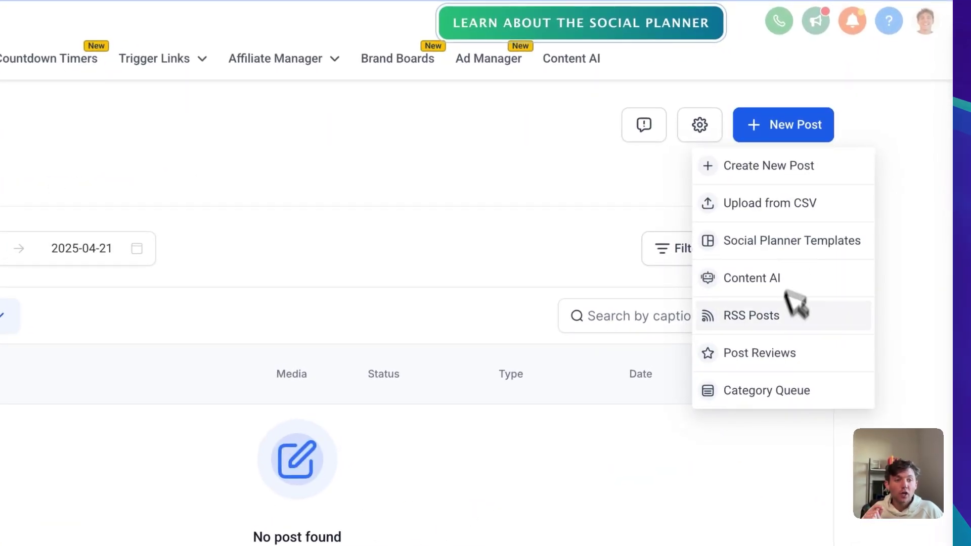
pyautogui.click(773, 348)
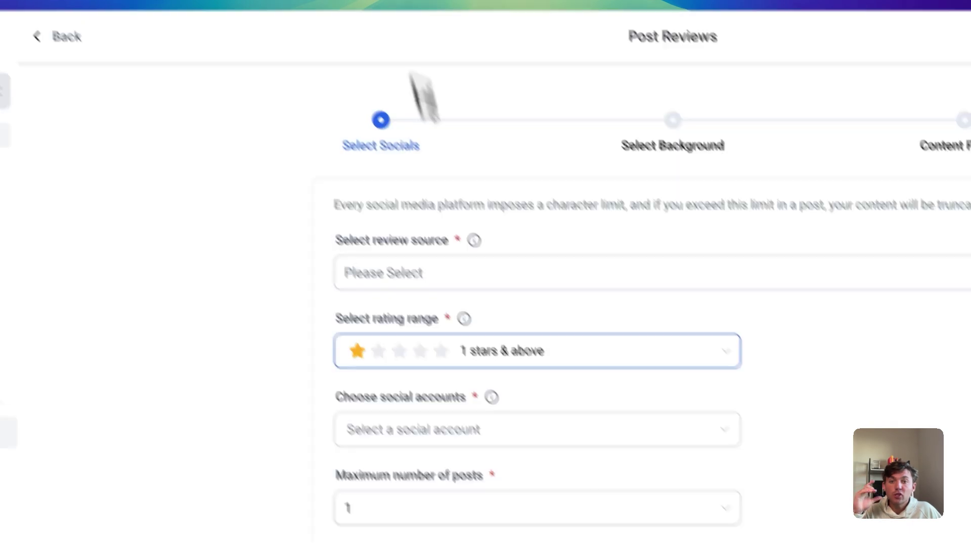
pyautogui.click(384, 187)
pyautogui.click(379, 222)
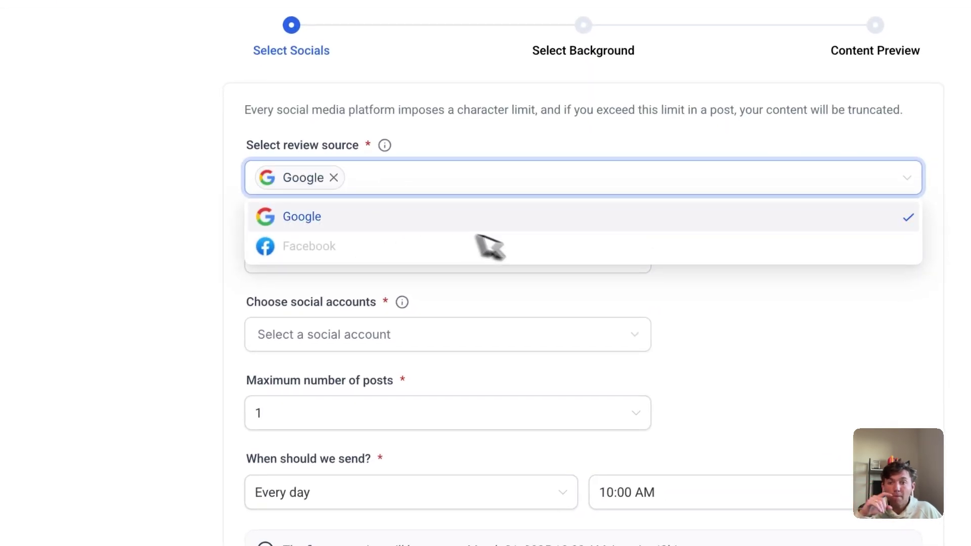
pyautogui.click(579, 254)
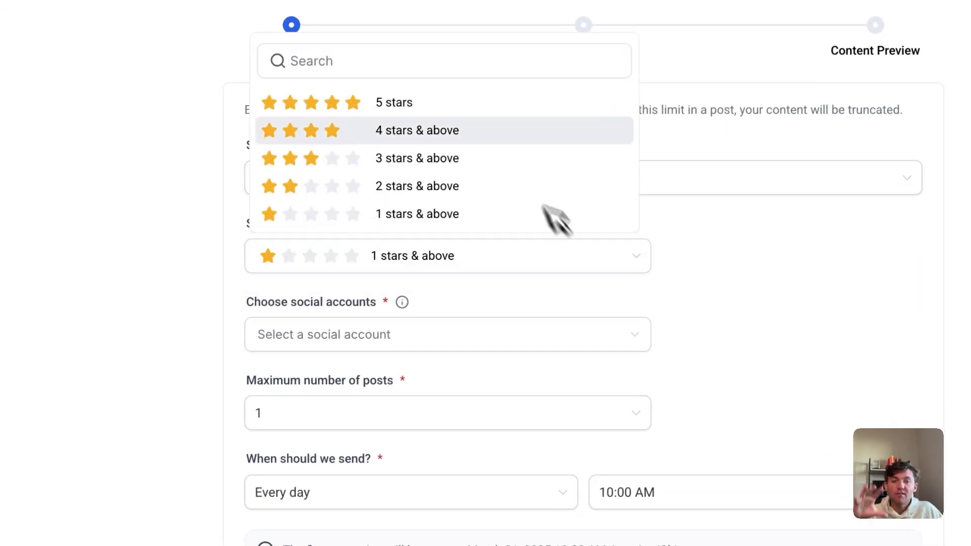
pyautogui.click(460, 101)
# Step: Choose the Google Business Profile, Facebook and Instagram accounts as destinations for the review posts
pyautogui.click(561, 342)
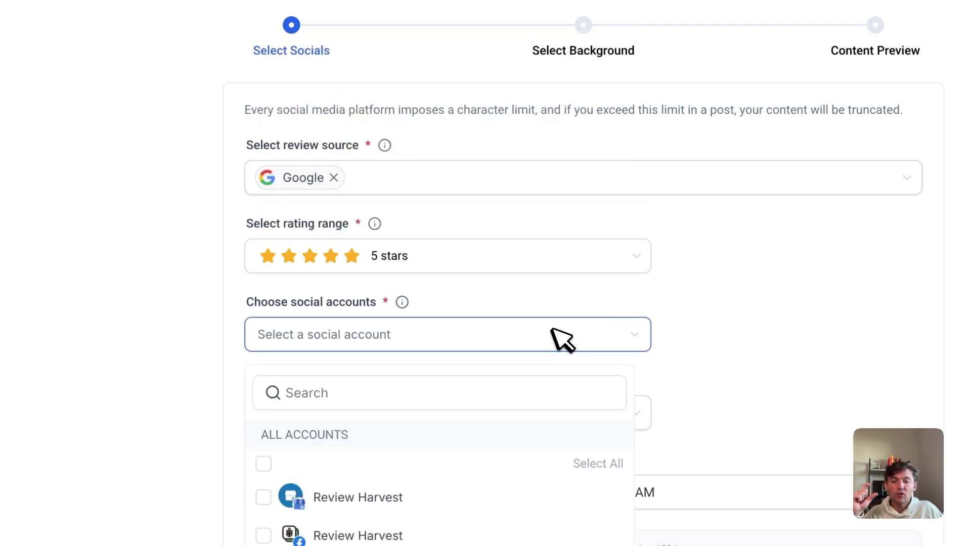
pyautogui.click(265, 464)
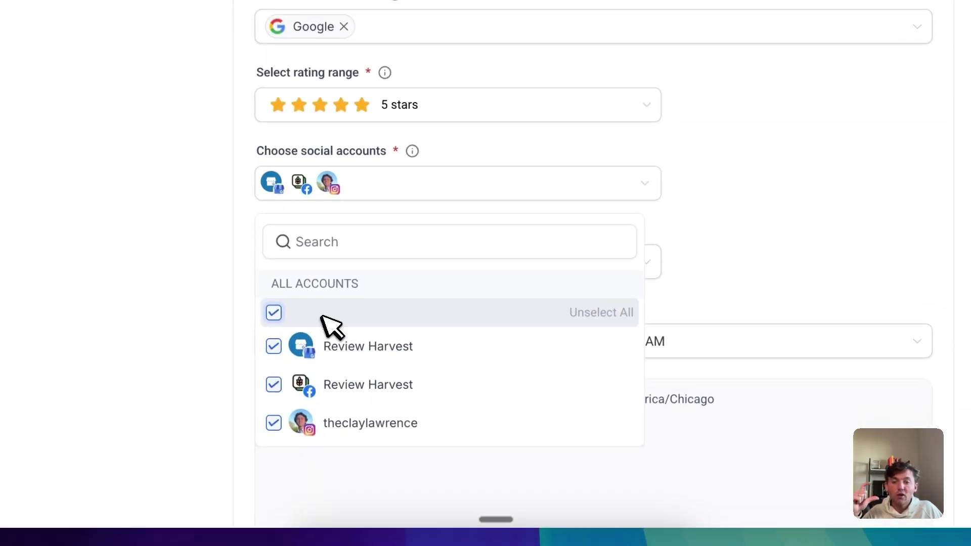
pyautogui.click(274, 388)
pyautogui.click(273, 426)
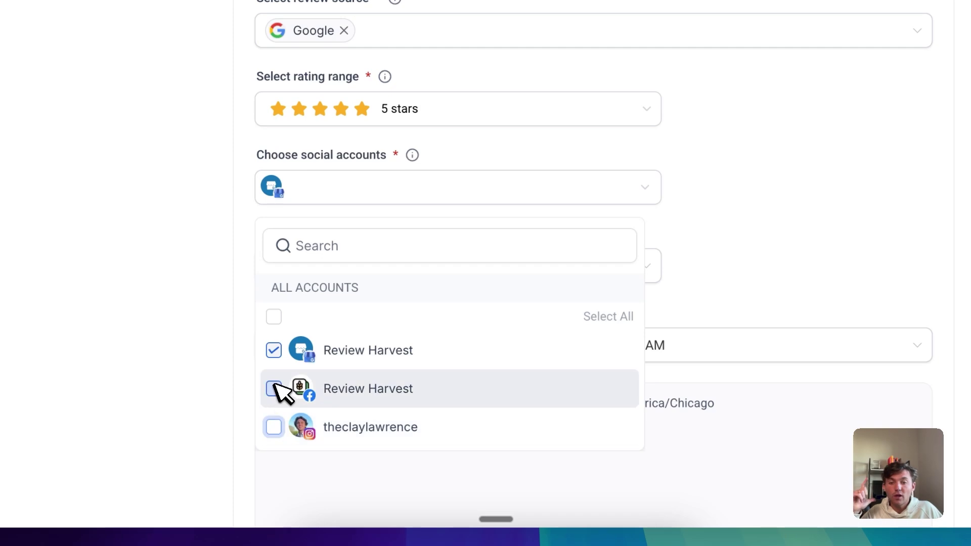
pyautogui.click(274, 388)
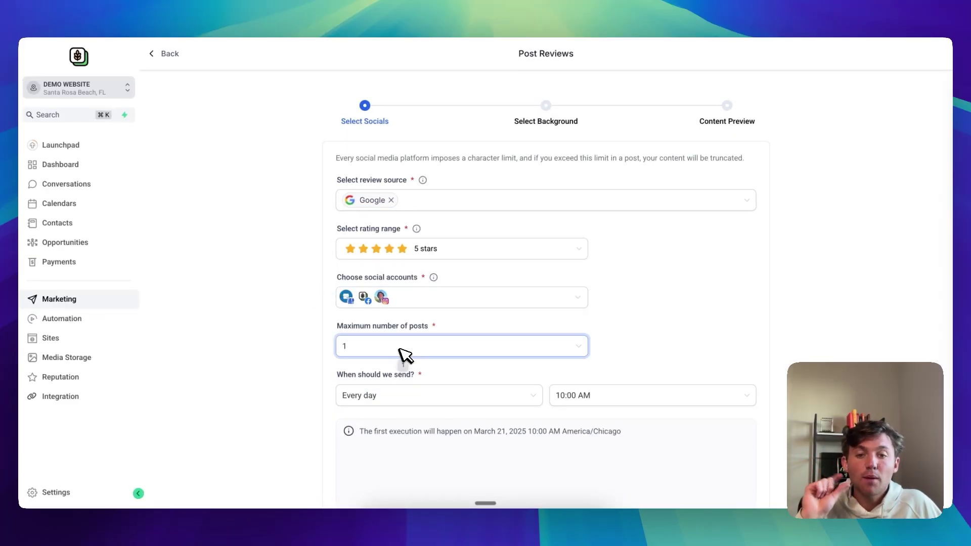
# Step: Schedule the review posts to go out every week on Friday
pyautogui.click(462, 398)
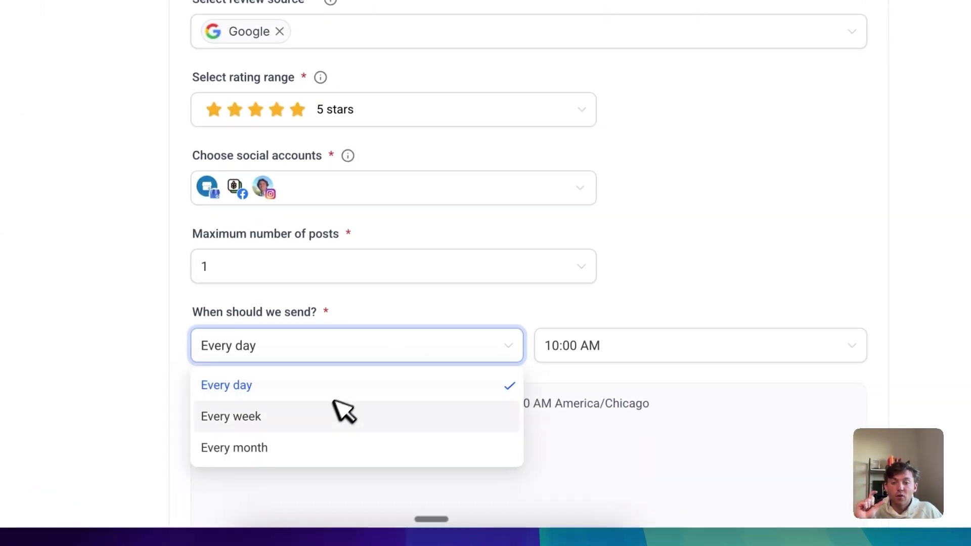
pyautogui.click(437, 434)
pyautogui.click(496, 356)
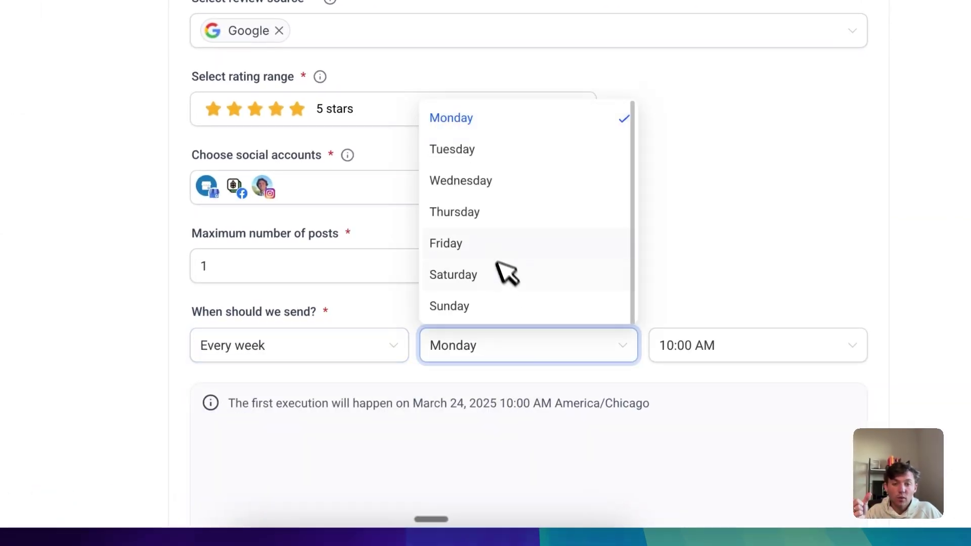
pyautogui.click(515, 252)
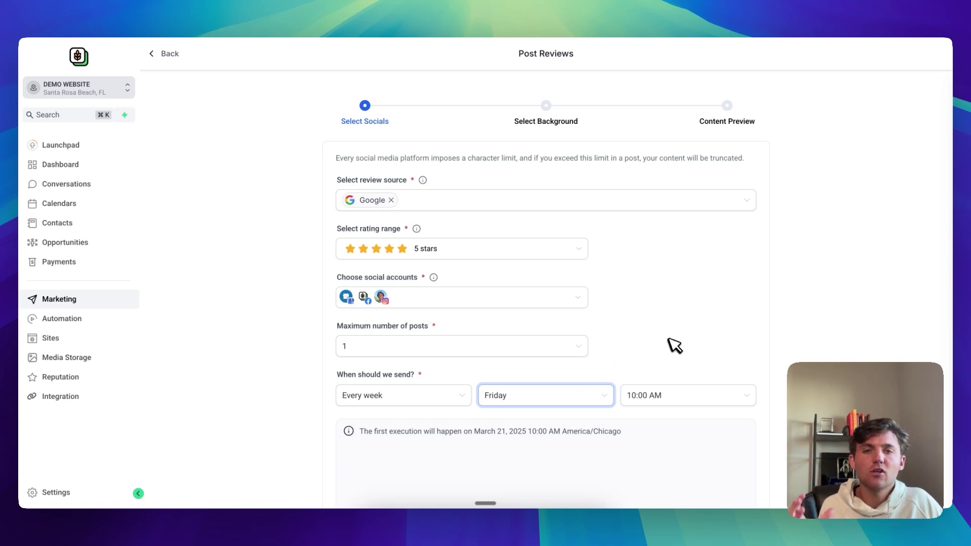
# Step: Add Instagram Story and Facebook Story to the posting placements and continue to background selection
pyautogui.scroll(-5, 675, 351)
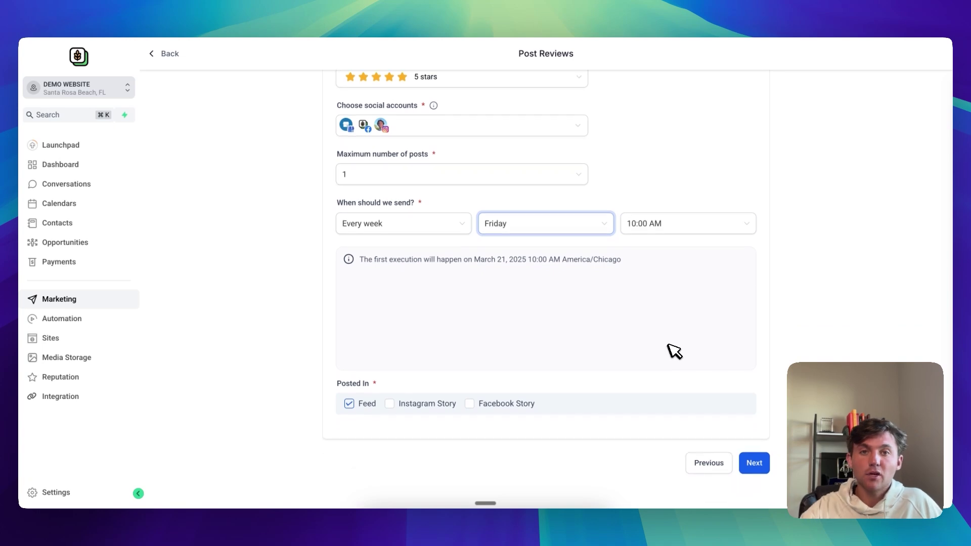
pyautogui.click(394, 403)
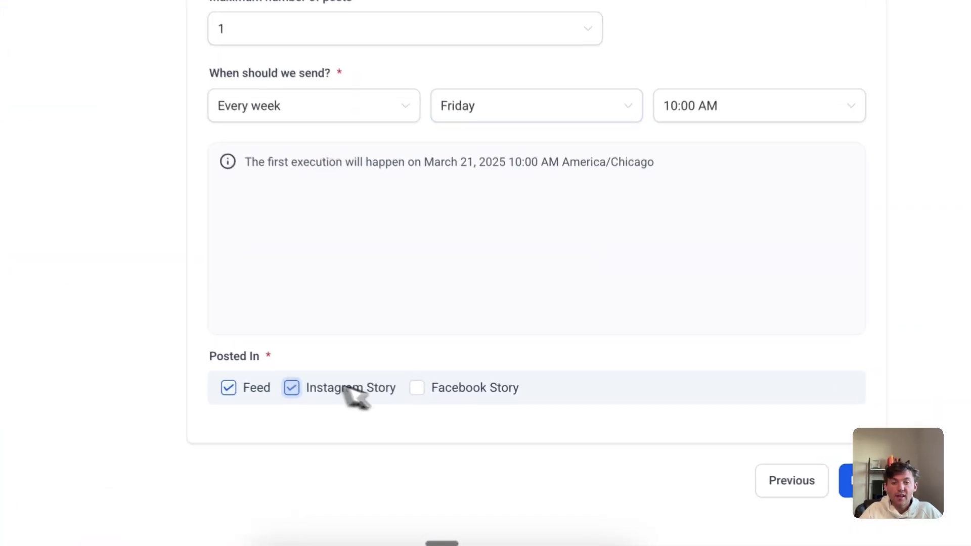
pyautogui.click(468, 402)
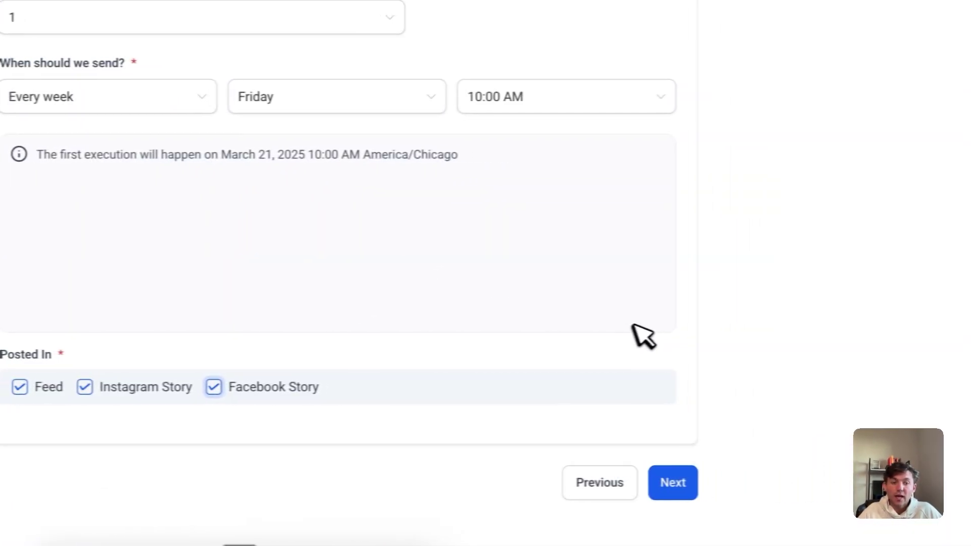
pyautogui.click(662, 484)
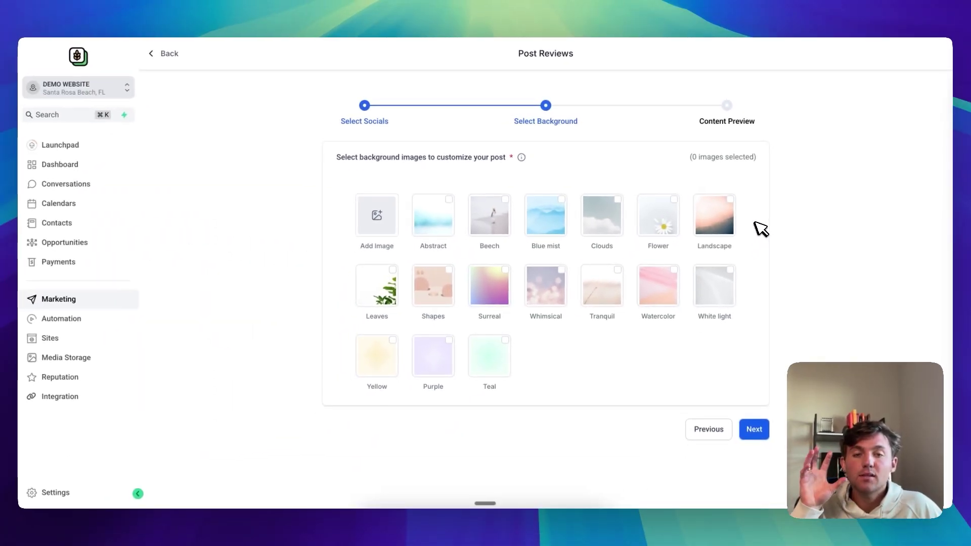
# Step: Try the Teal and Surreal backgrounds, add the custom frosted CRYO 850 image as the post background, and continue to the content preview
pyautogui.click(503, 356)
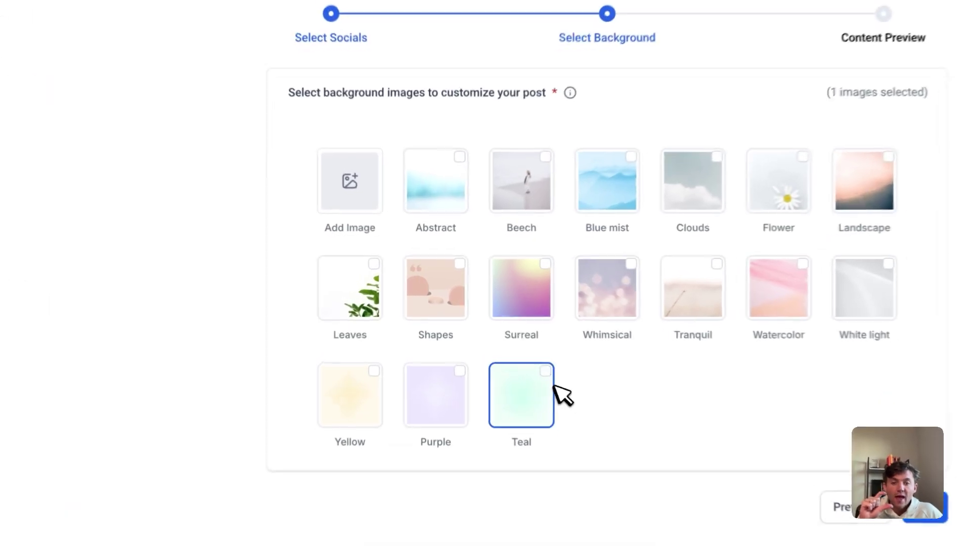
pyautogui.click(505, 300)
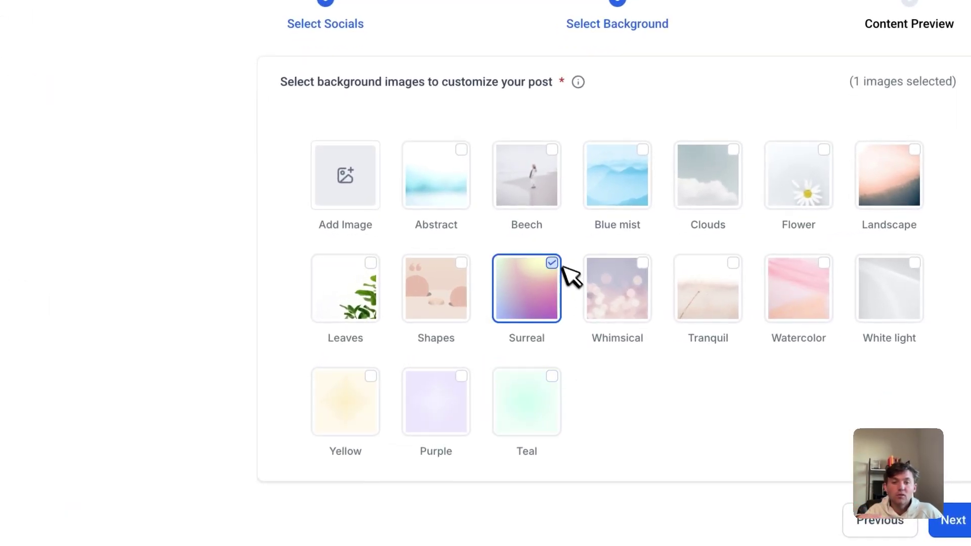
pyautogui.click(354, 184)
pyautogui.click(210, 357)
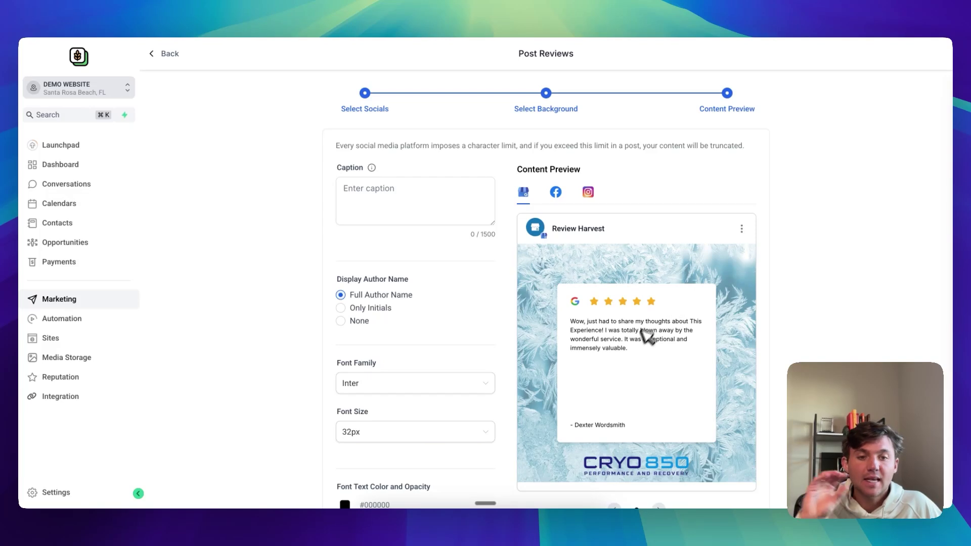
# Step: Enter "Thanks for another 5 star review!" as the caption for the review posts
pyautogui.click(414, 210)
pyautogui.write('Y')
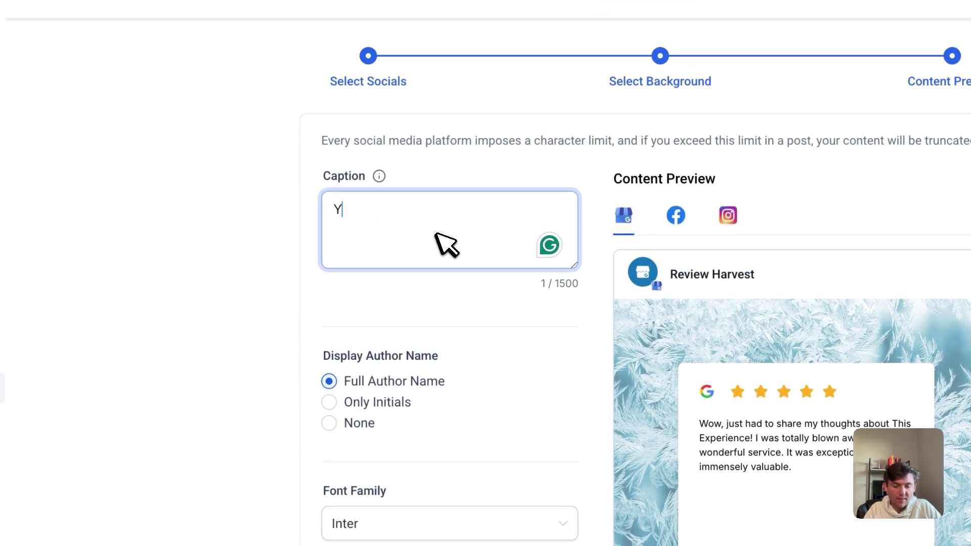
pyautogui.write('hanks for another 5 star review!')
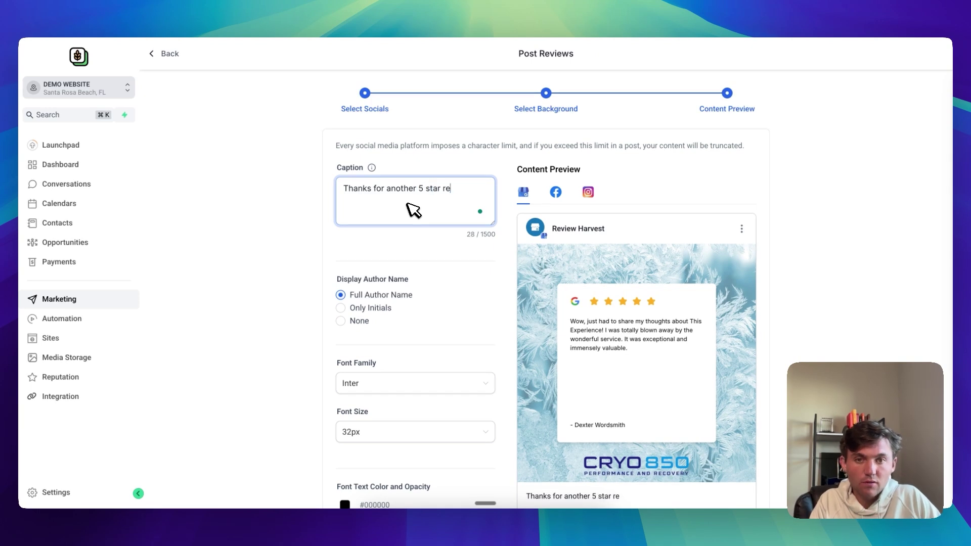
# Step: Try hiding the review author's name with None, and restore the Full Author Name option
pyautogui.scroll(-2, 577, 197)
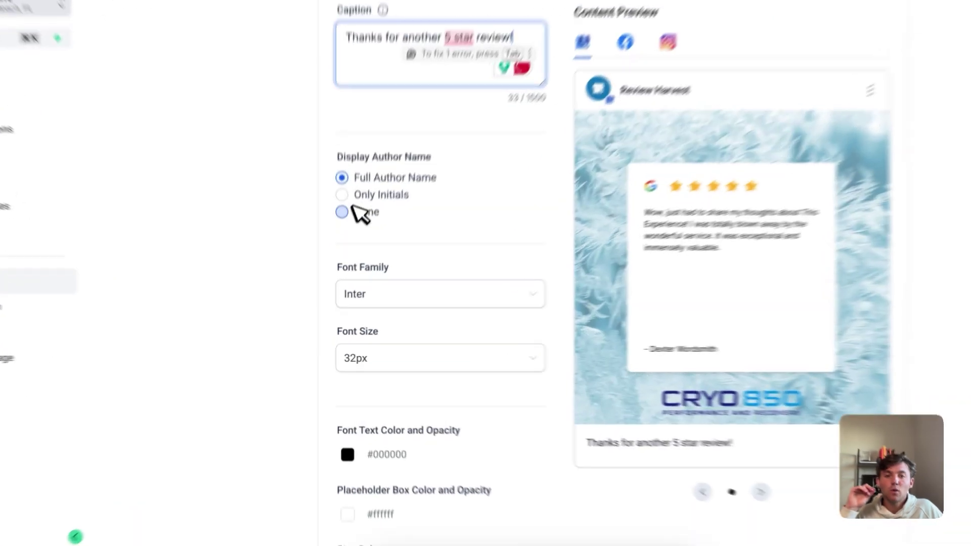
pyautogui.click(349, 247)
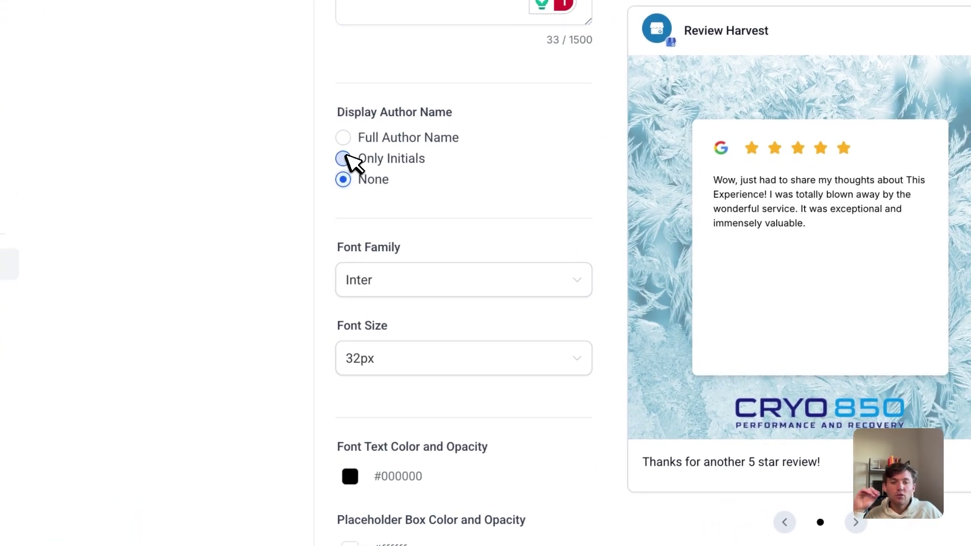
pyautogui.scroll(-1, 455, 149)
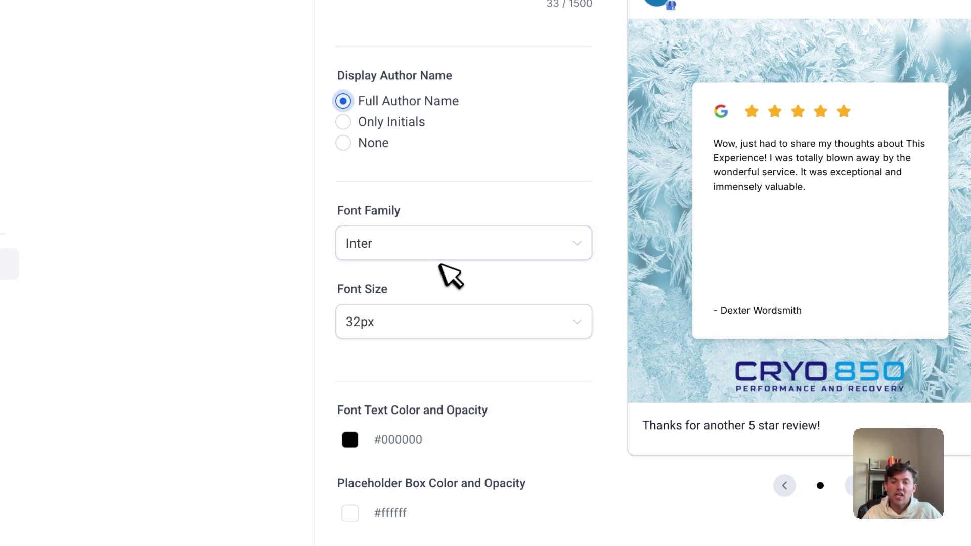
# Step: Set the review text's font family to Roboto Condensed
pyautogui.click(444, 255)
pyautogui.scroll(-1, 481, 425)
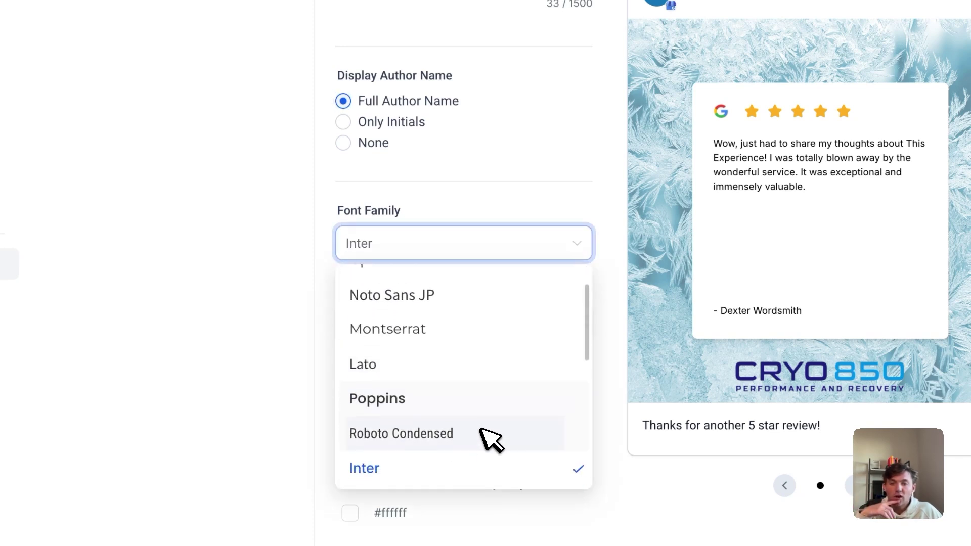
pyautogui.click(481, 429)
# Step: Try 60px and 30px for the review text, and set the font size to 48px
pyautogui.click(463, 331)
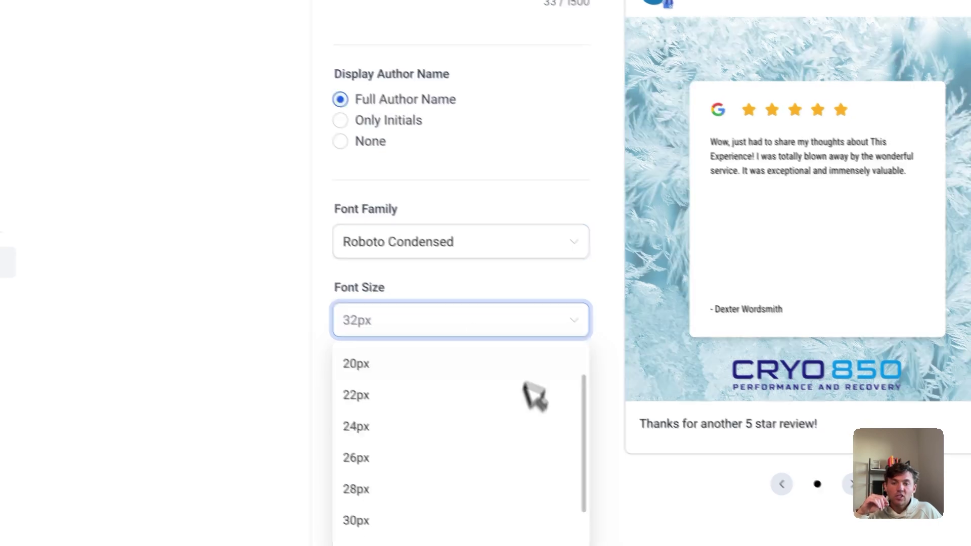
pyautogui.scroll(-3, 450, 485)
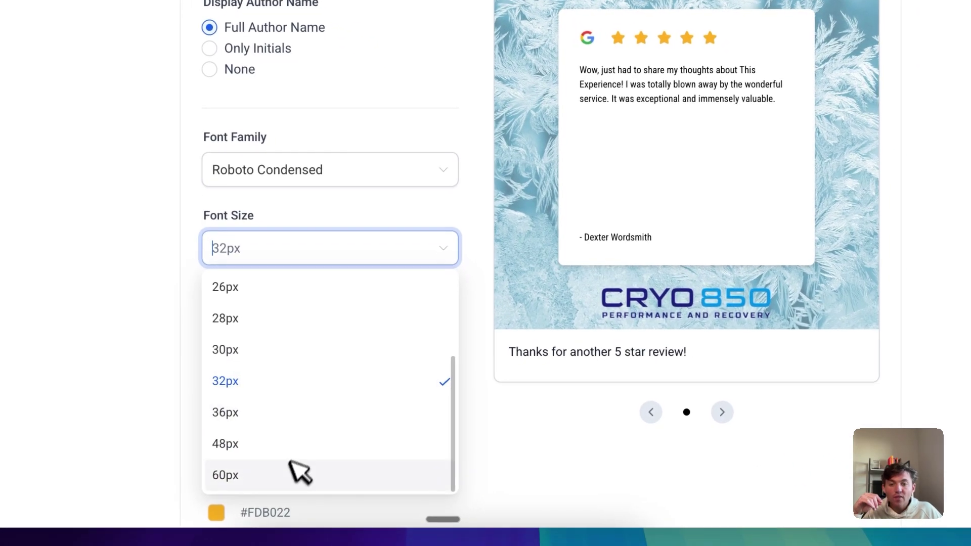
pyautogui.click(298, 475)
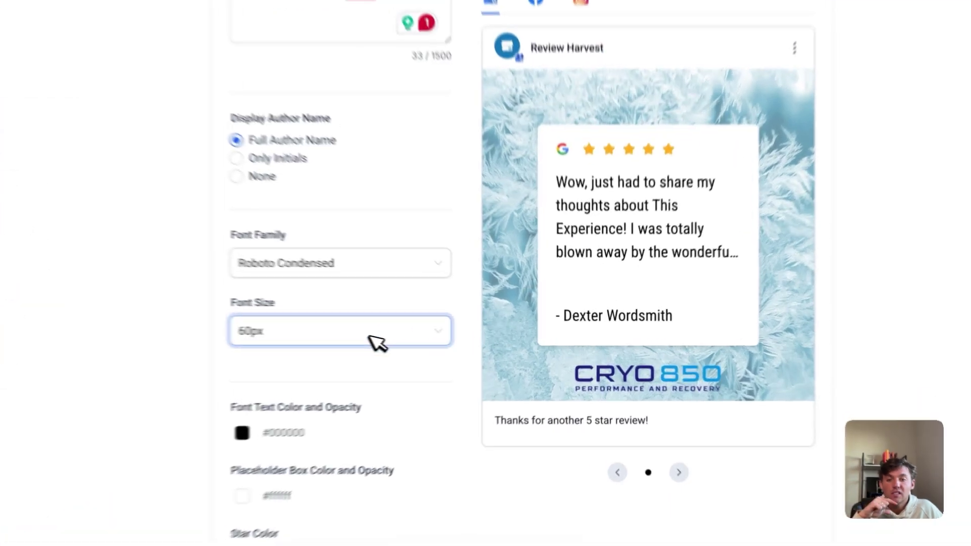
pyautogui.click(434, 339)
pyautogui.click(417, 395)
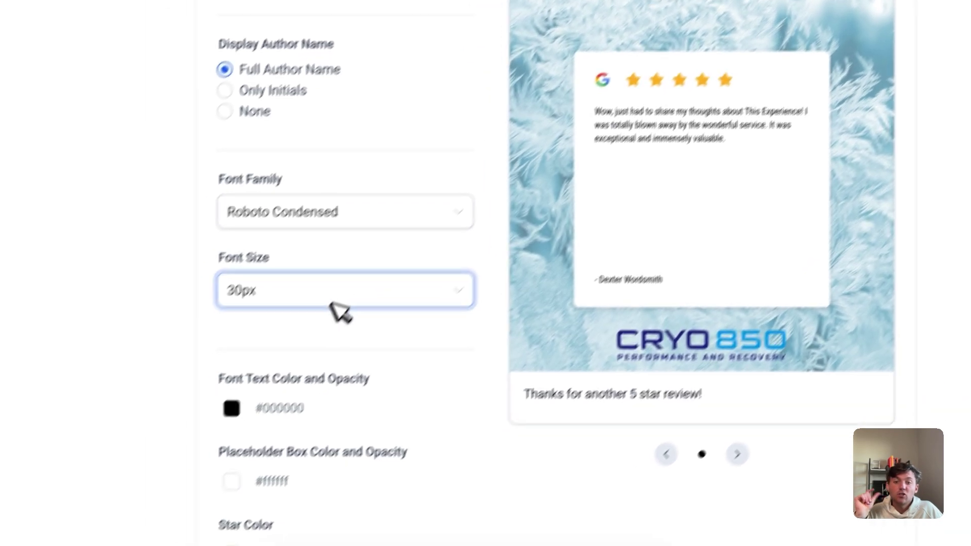
pyautogui.click(333, 303)
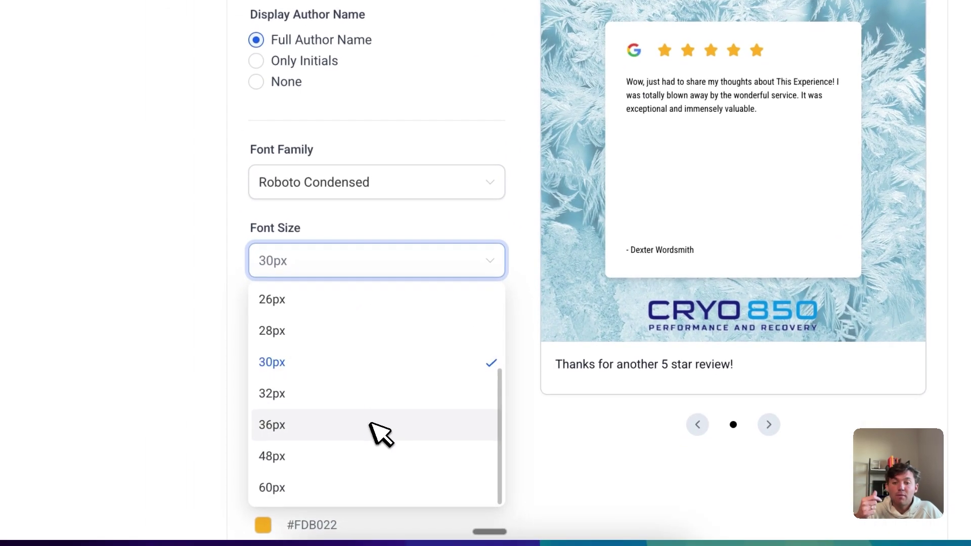
pyautogui.click(370, 451)
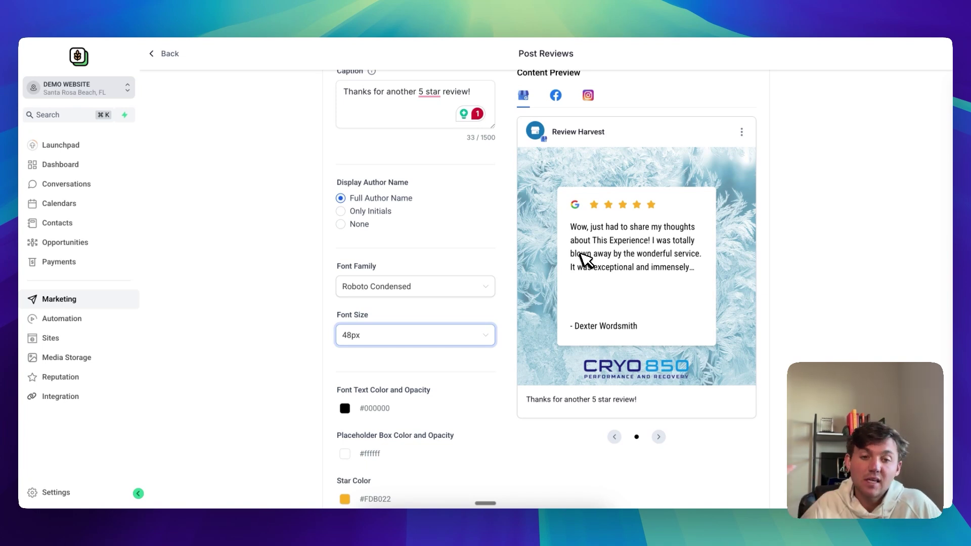
# Step: Change the review text color to the bright blue #142EF8FF
pyautogui.scroll(-2, 493, 279)
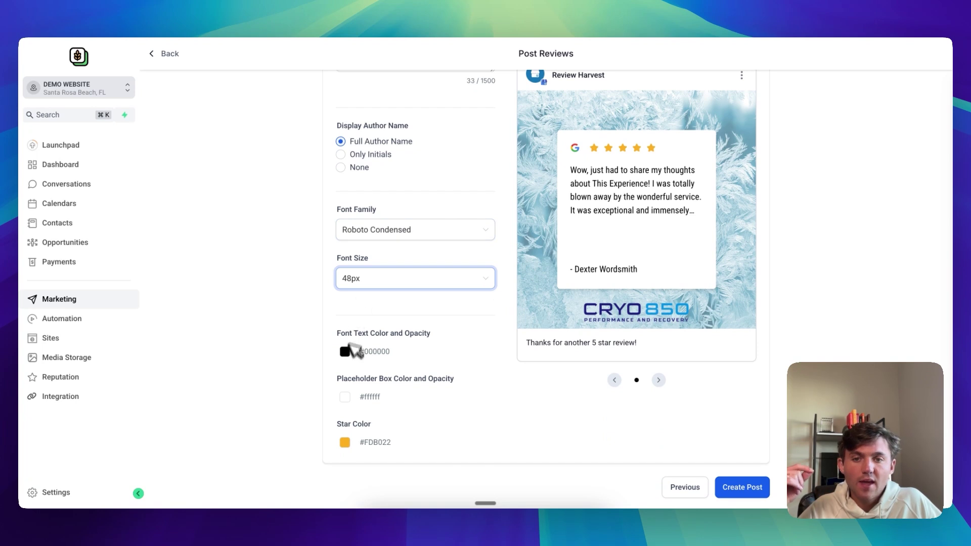
pyautogui.click(345, 349)
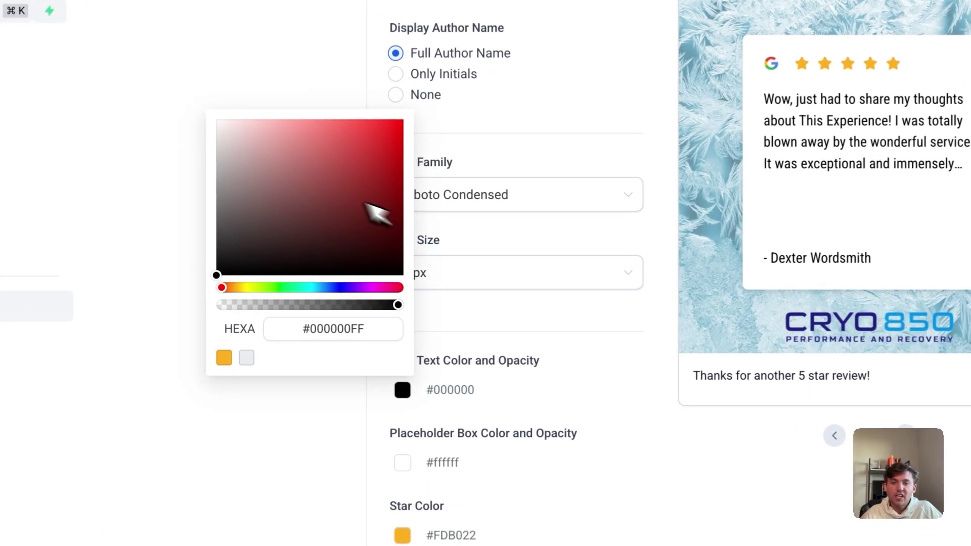
pyautogui.moveTo(365, 204); pyautogui.dragTo(368, 227)
pyautogui.click(337, 288)
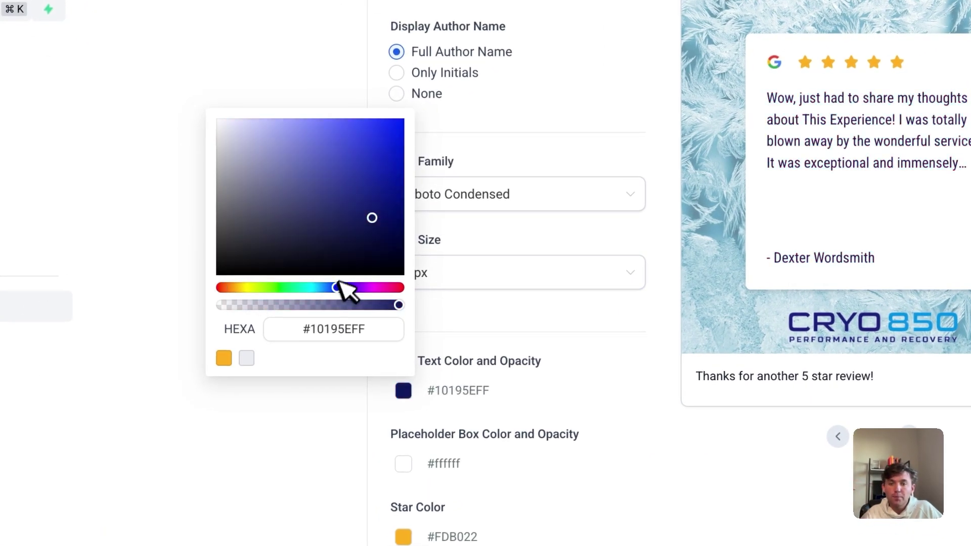
pyautogui.moveTo(382, 145); pyautogui.dragTo(399, 124)
pyautogui.click(521, 451)
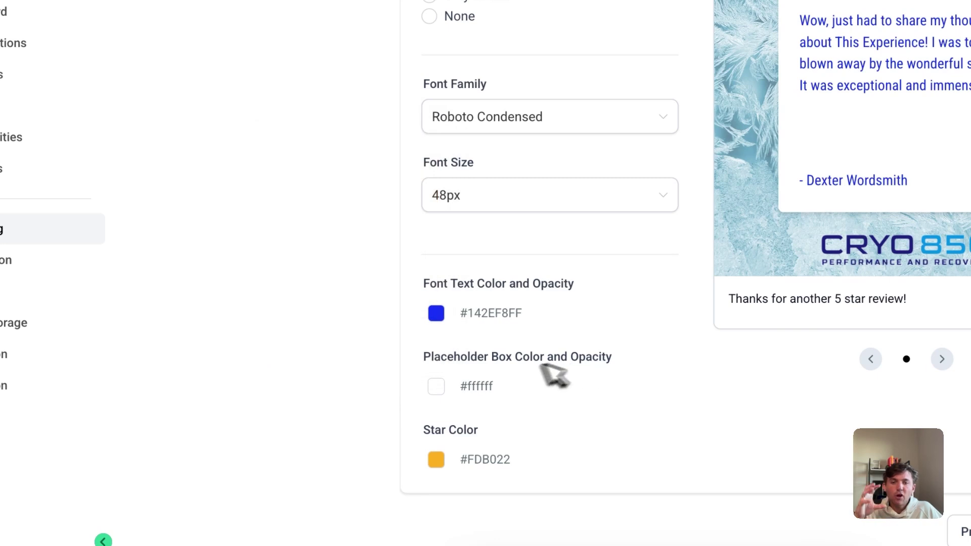
# Step: Try a fully transparent placeholder box, restore its full opacity, and set its color to the off-white #FFF8F8FF
pyautogui.click(436, 386)
pyautogui.moveTo(421, 281); pyautogui.dragTo(260, 302)
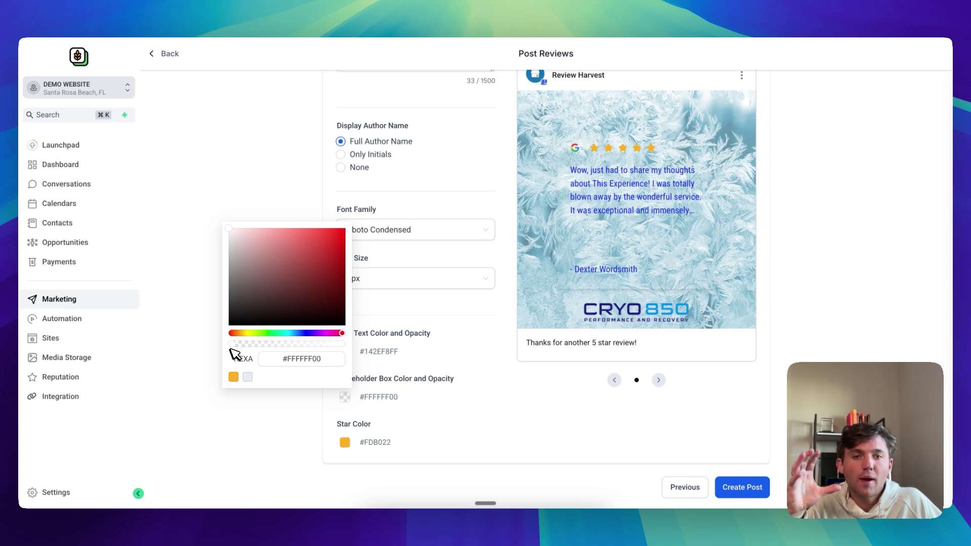
pyautogui.moveTo(234, 348); pyautogui.dragTo(343, 345)
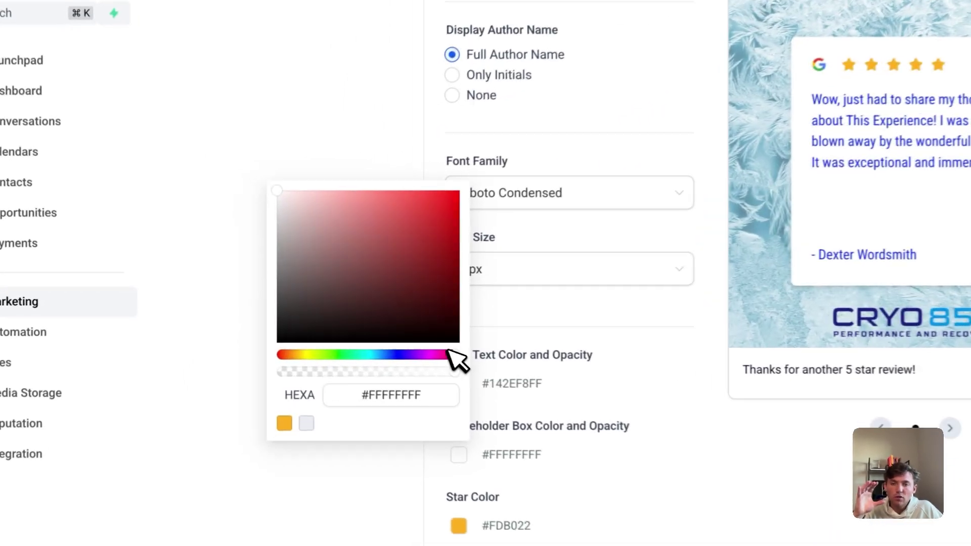
pyautogui.click(327, 244)
pyautogui.moveTo(438, 213); pyautogui.dragTo(234, 225)
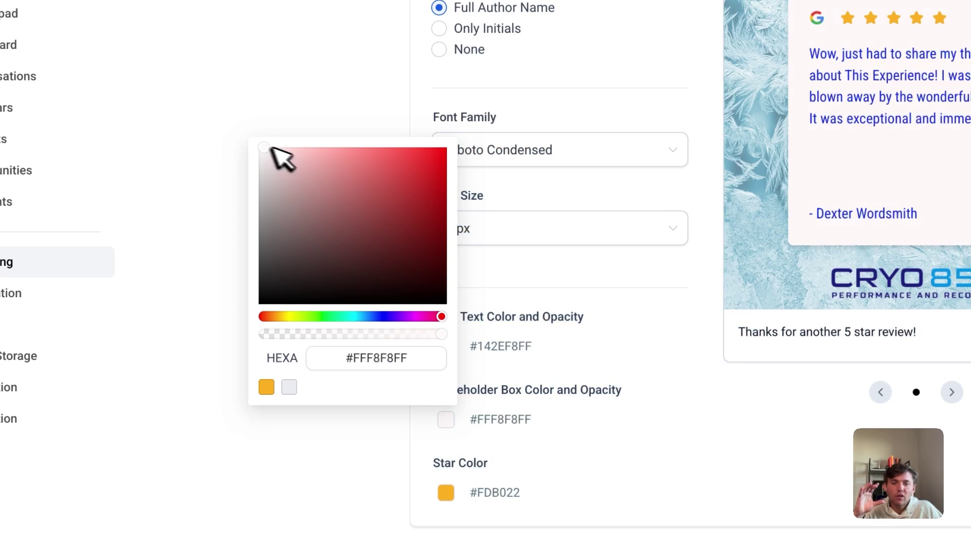
# Step: Set the star color to the green #00F18C and create the recurring review post
pyautogui.click(446, 494)
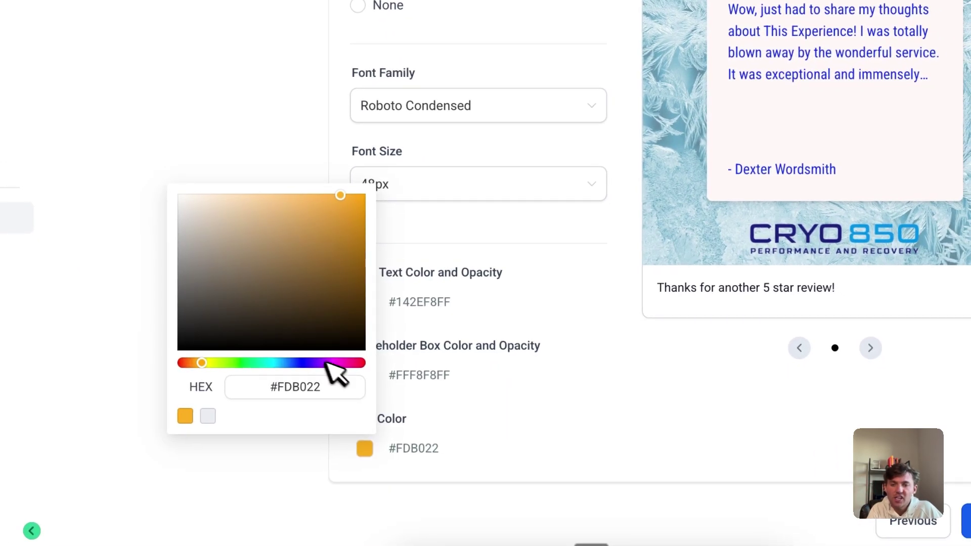
pyautogui.click(260, 362)
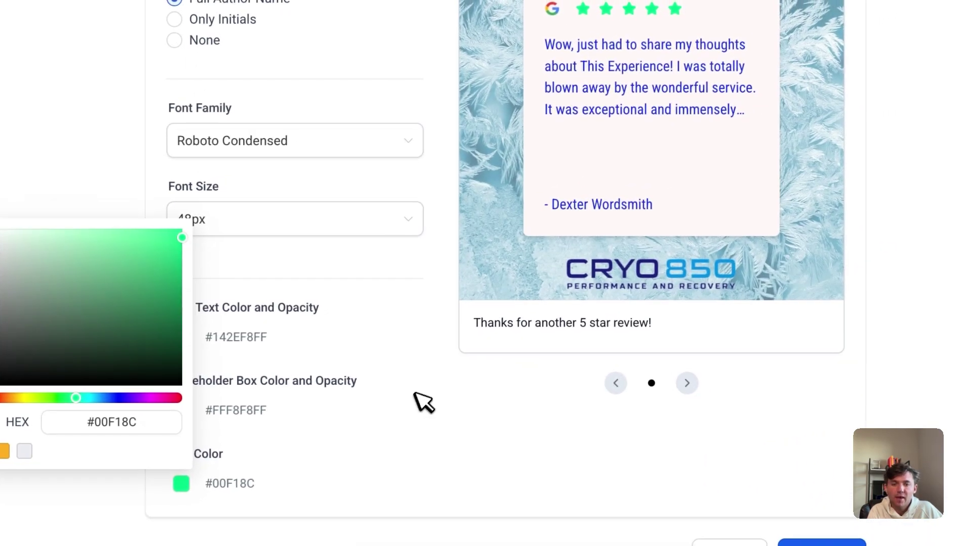
pyautogui.click(764, 415)
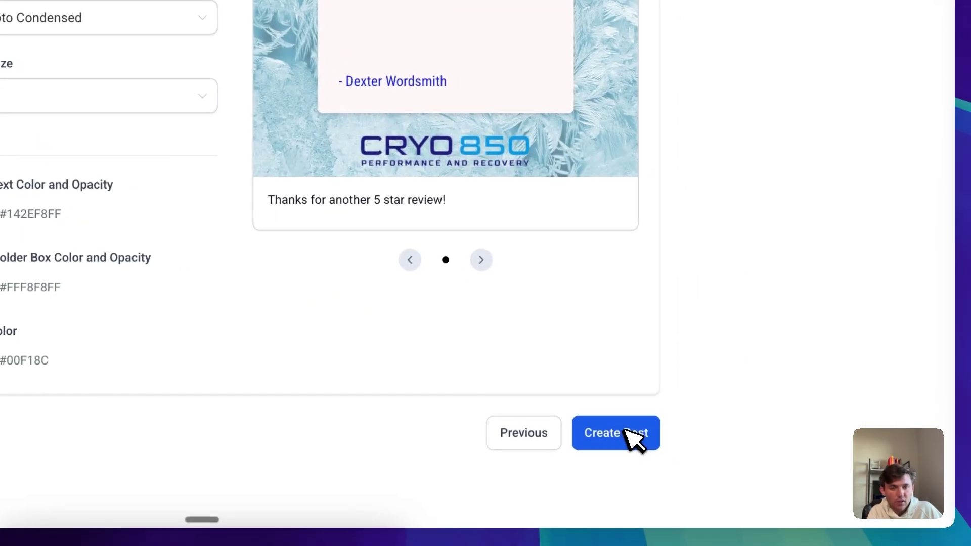
pyautogui.click(627, 436)
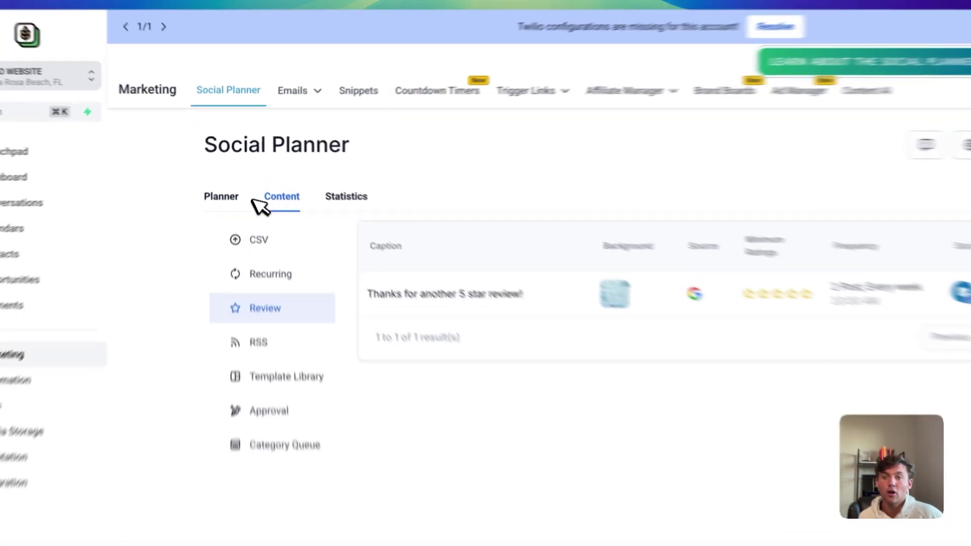
# Step: Check the planner's list of scheduled posts and return to the review posts in the content section
pyautogui.click(233, 179)
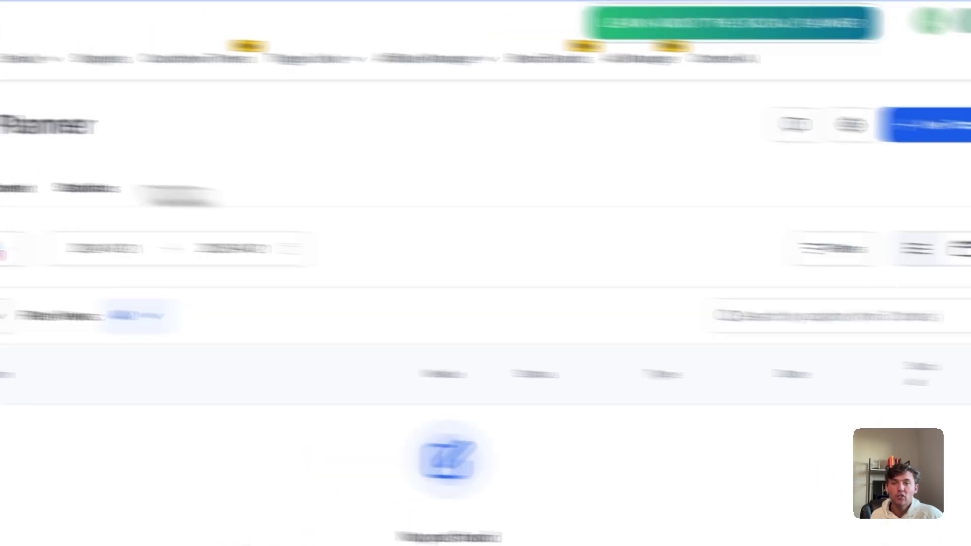
pyautogui.click(15, 188)
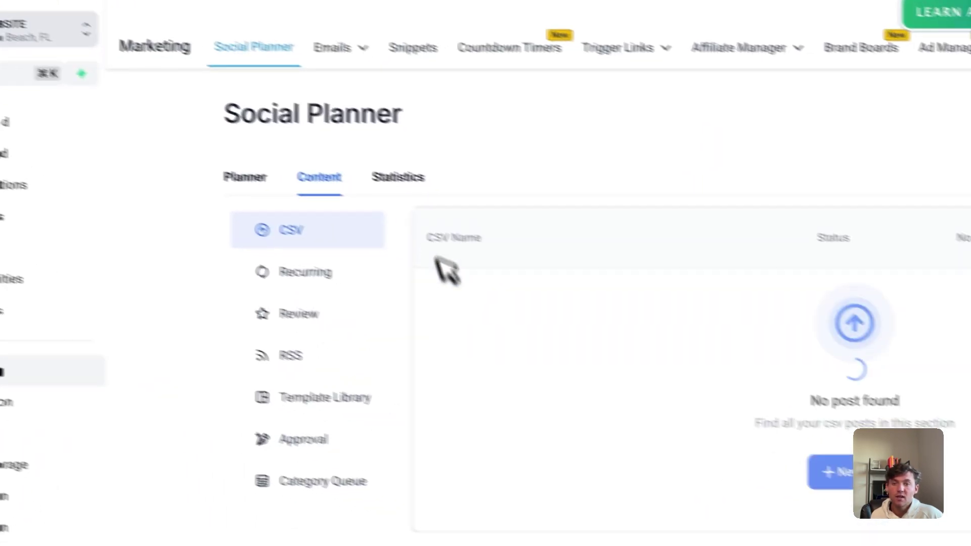
pyautogui.click(301, 314)
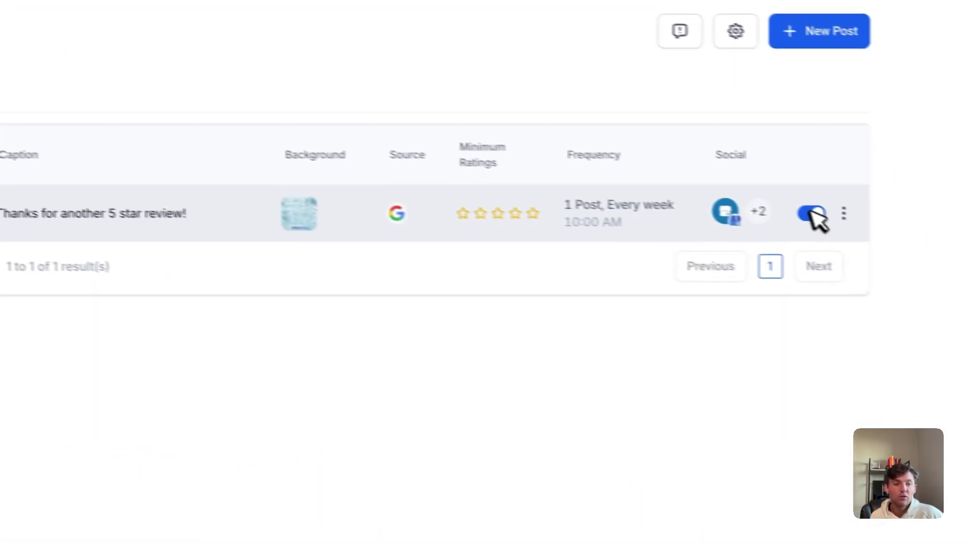
# Step: Pause the recurring "Thanks for another 5 star review!" post and open it for editing
pyautogui.click(811, 215)
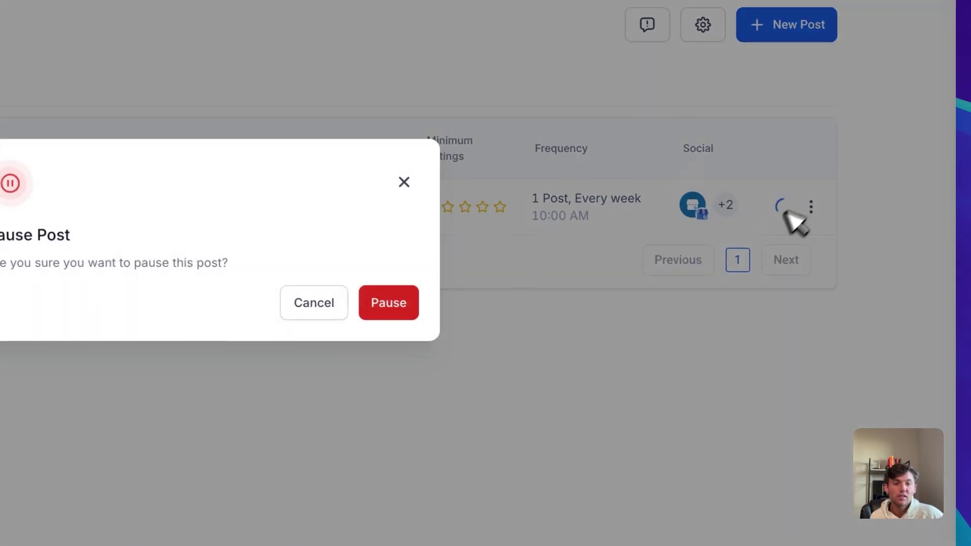
pyautogui.click(399, 306)
pyautogui.click(807, 231)
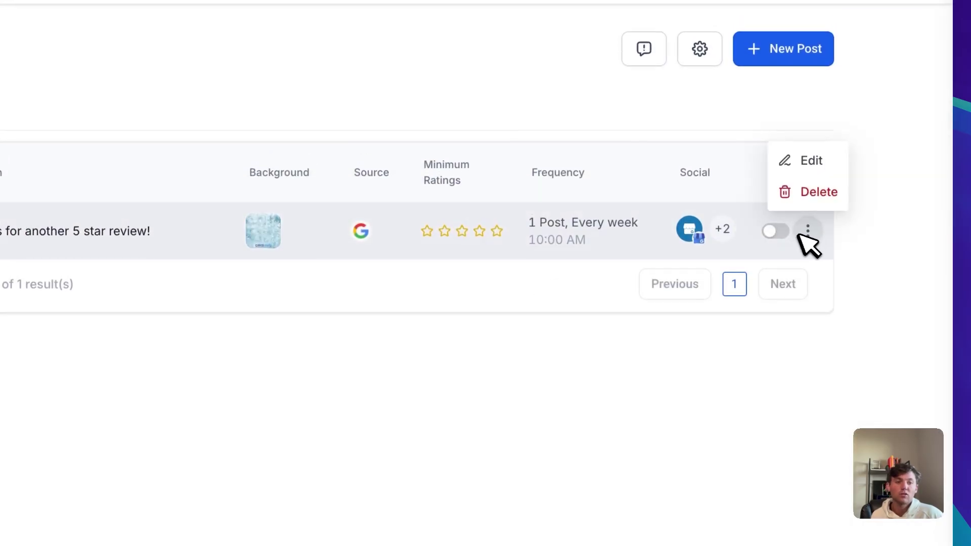
pyautogui.click(812, 161)
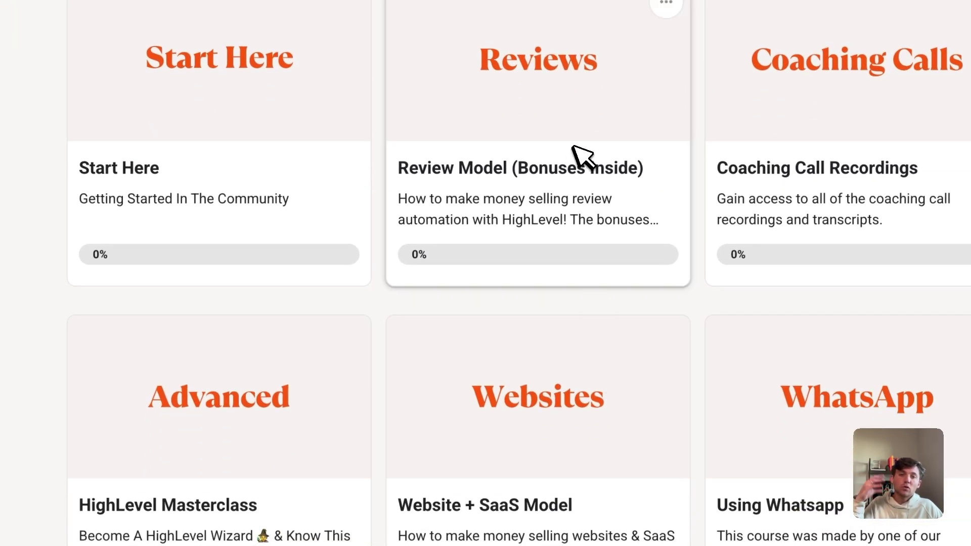
# Step: Look through the lessons of the Review Model (Bonuses Inside) course and return to the classroom's course overview
pyautogui.click(576, 215)
pyautogui.scroll(-15, 356, 295)
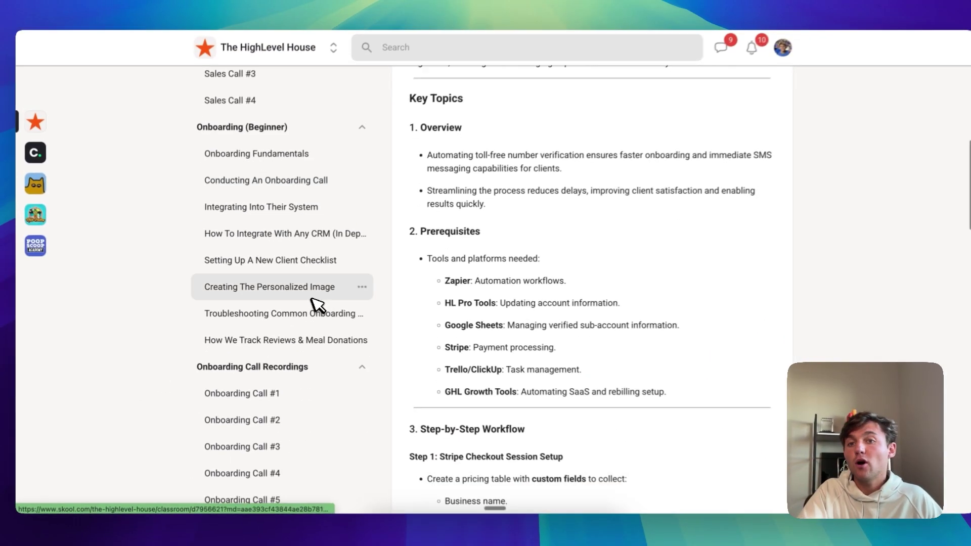
pyautogui.scroll(-5, 317, 305)
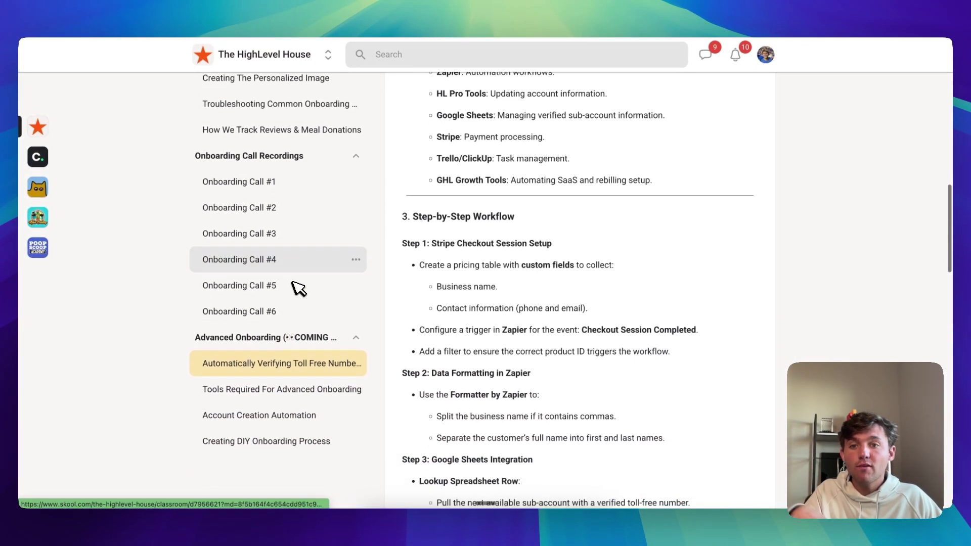
pyautogui.scroll(-3, 271, 298)
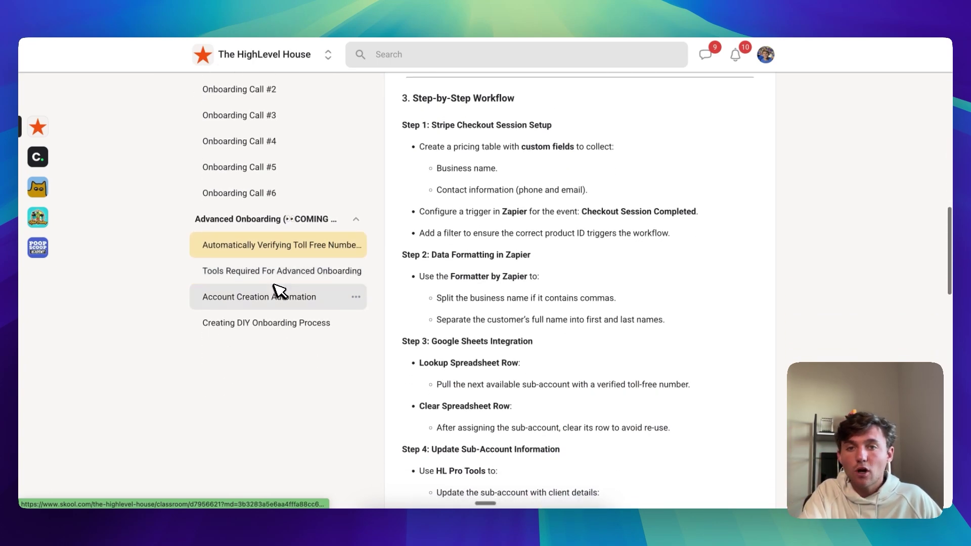
pyautogui.scroll(20, 278, 292)
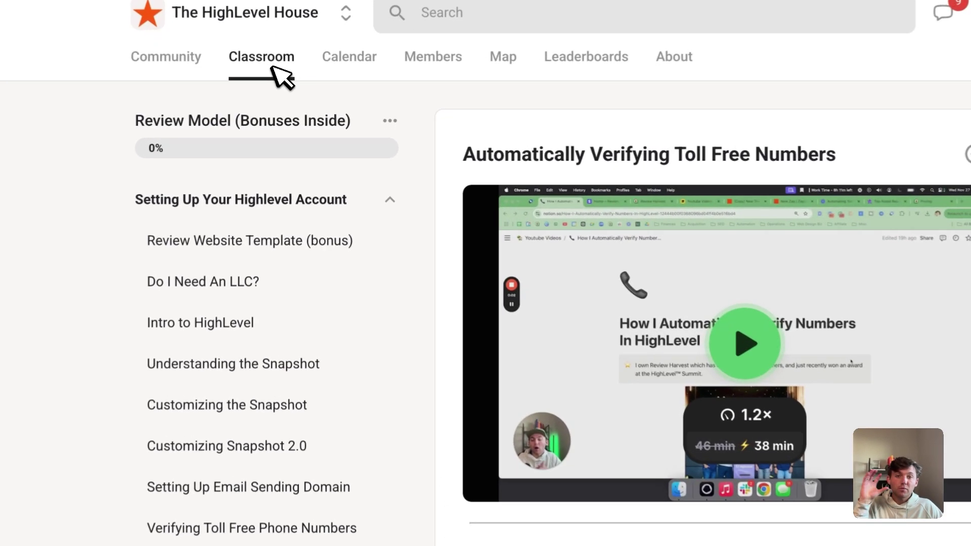
pyautogui.click(285, 75)
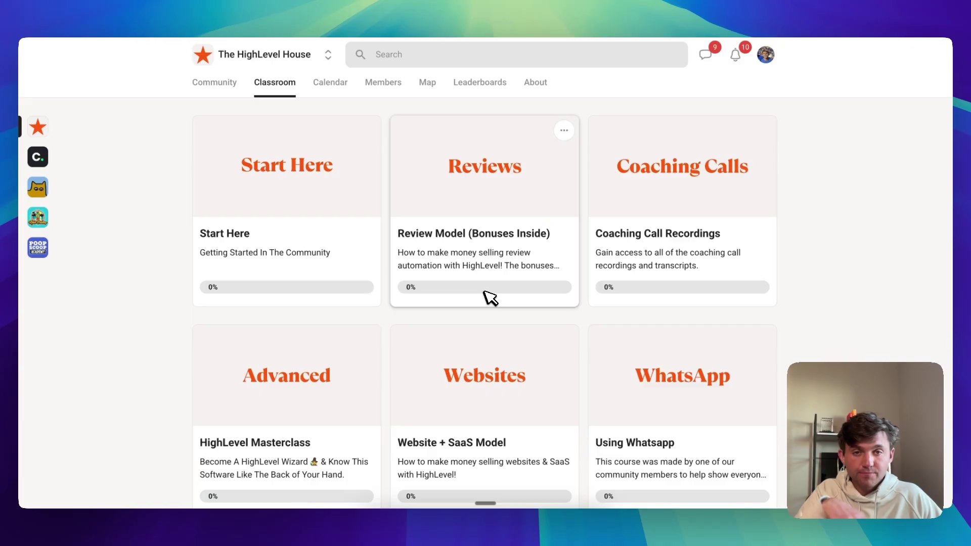